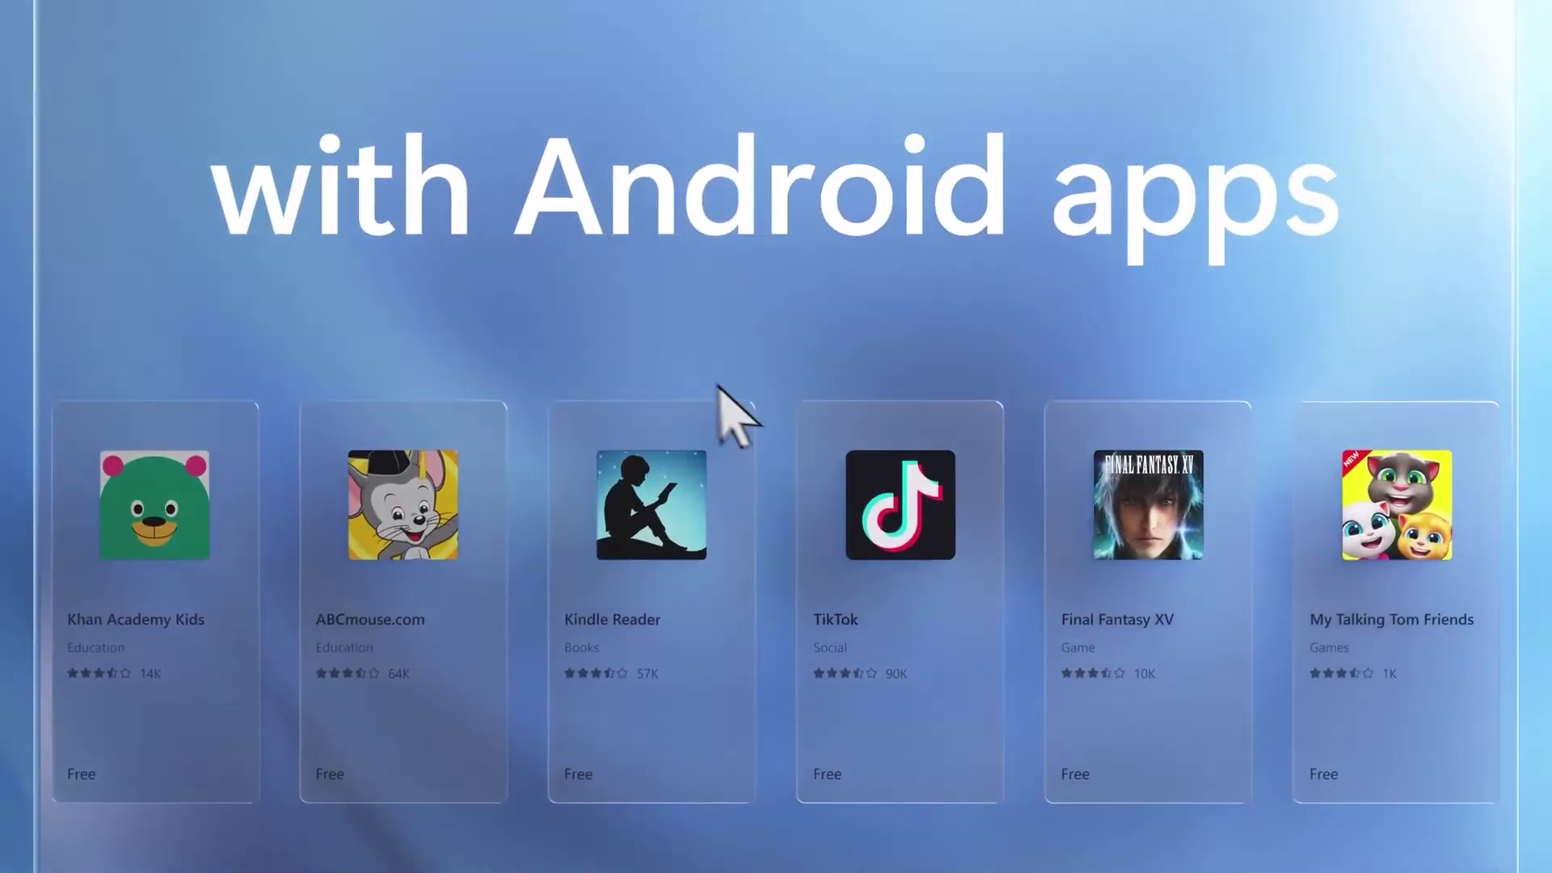
- Open the TikTok app card in the Android apps showcase
click(894, 502)
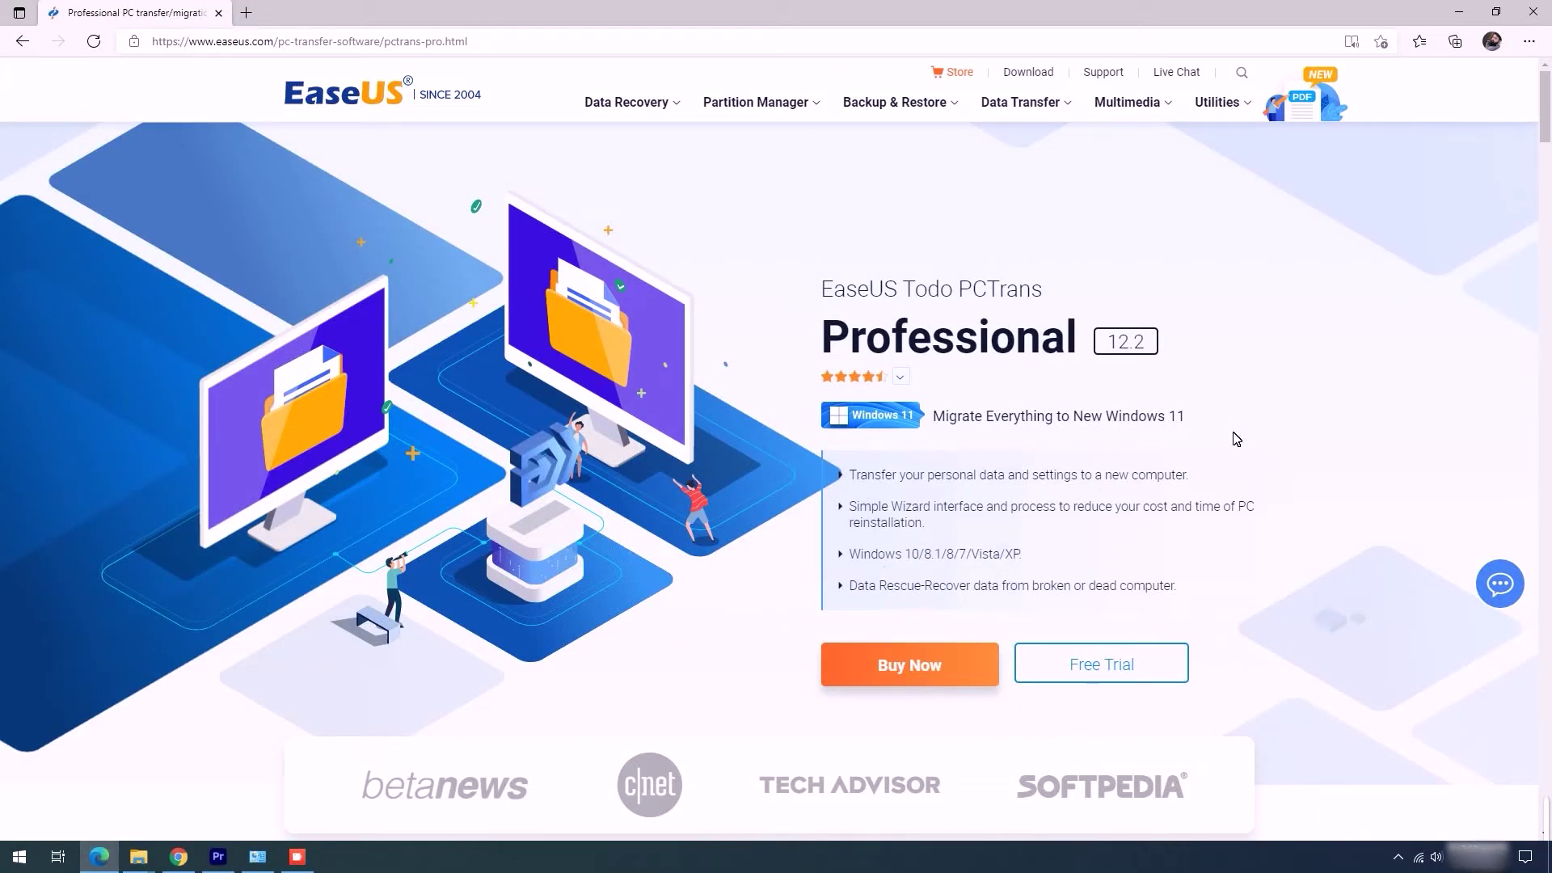
- Scroll the product page past migration features, transfer modes and pricing to the usage guide
middle_click(1322, 429)
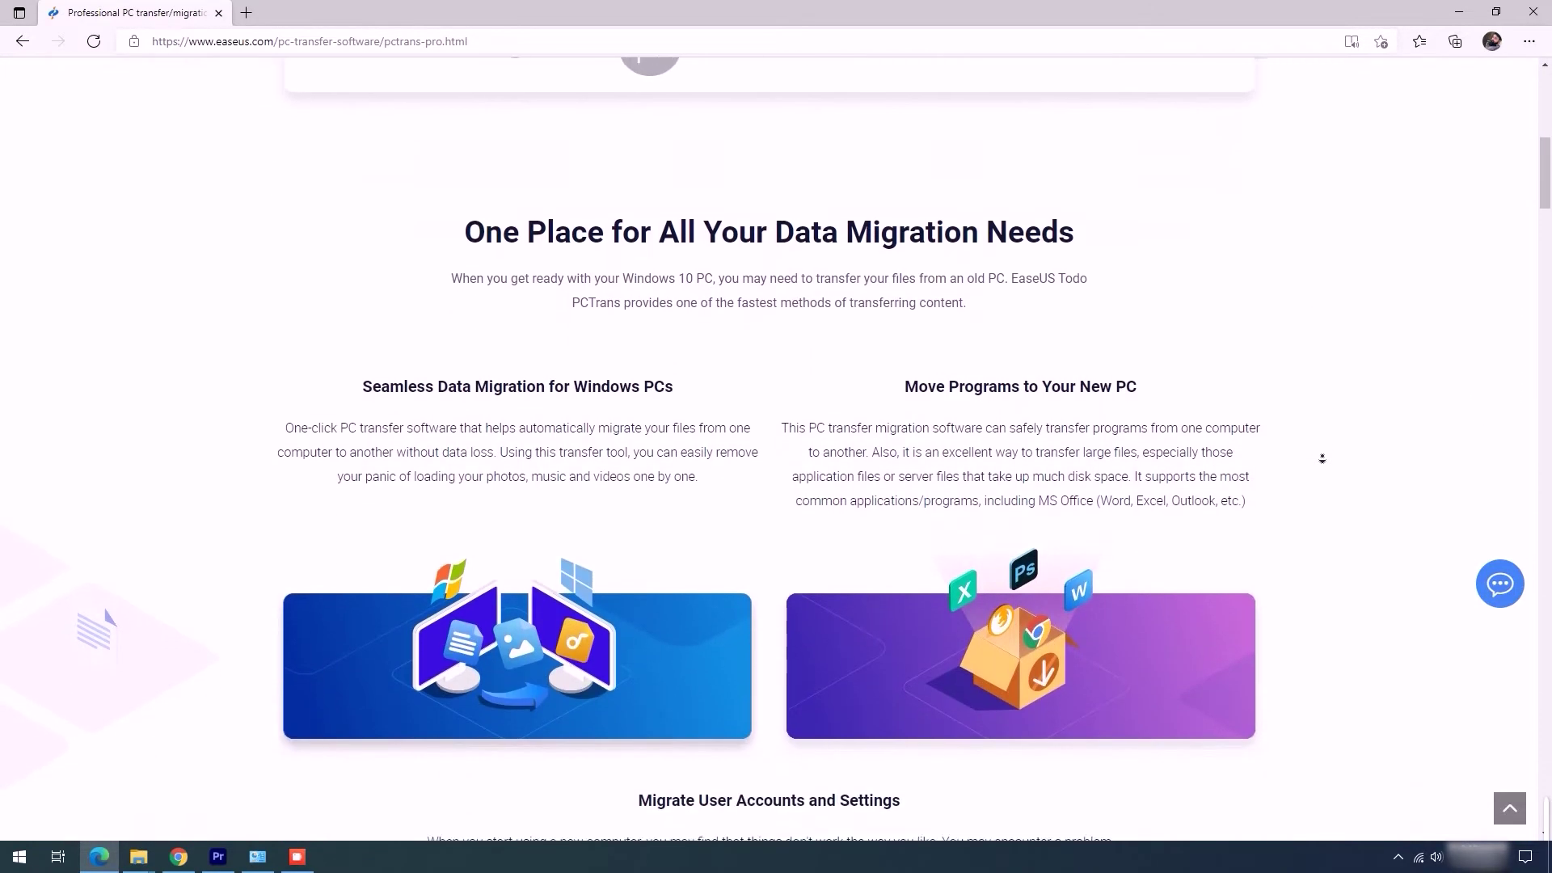
click(1313, 450)
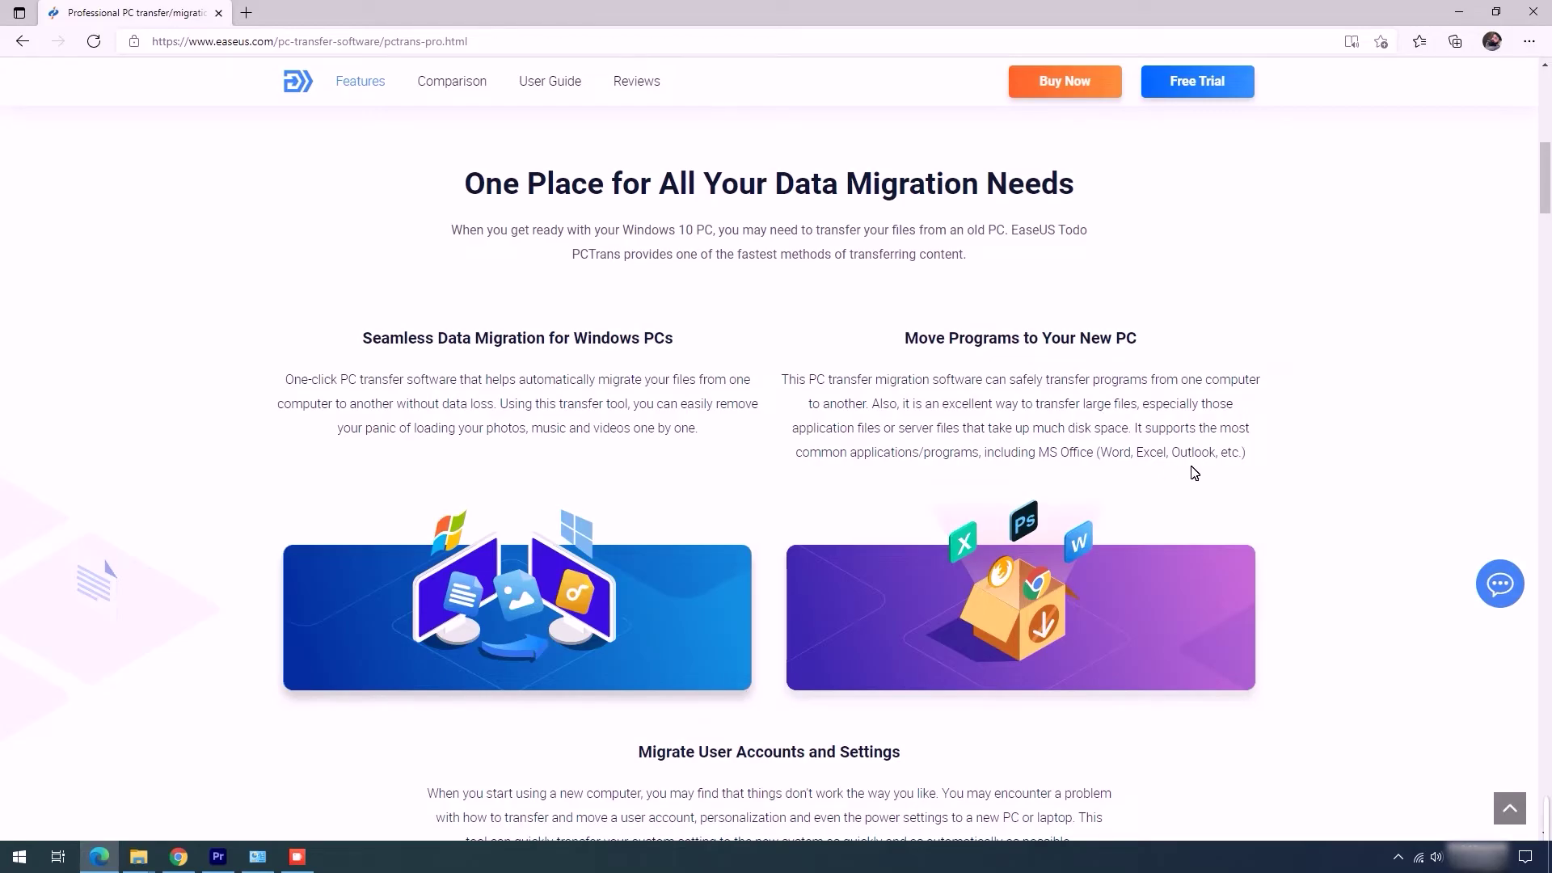
middle_click(1318, 441)
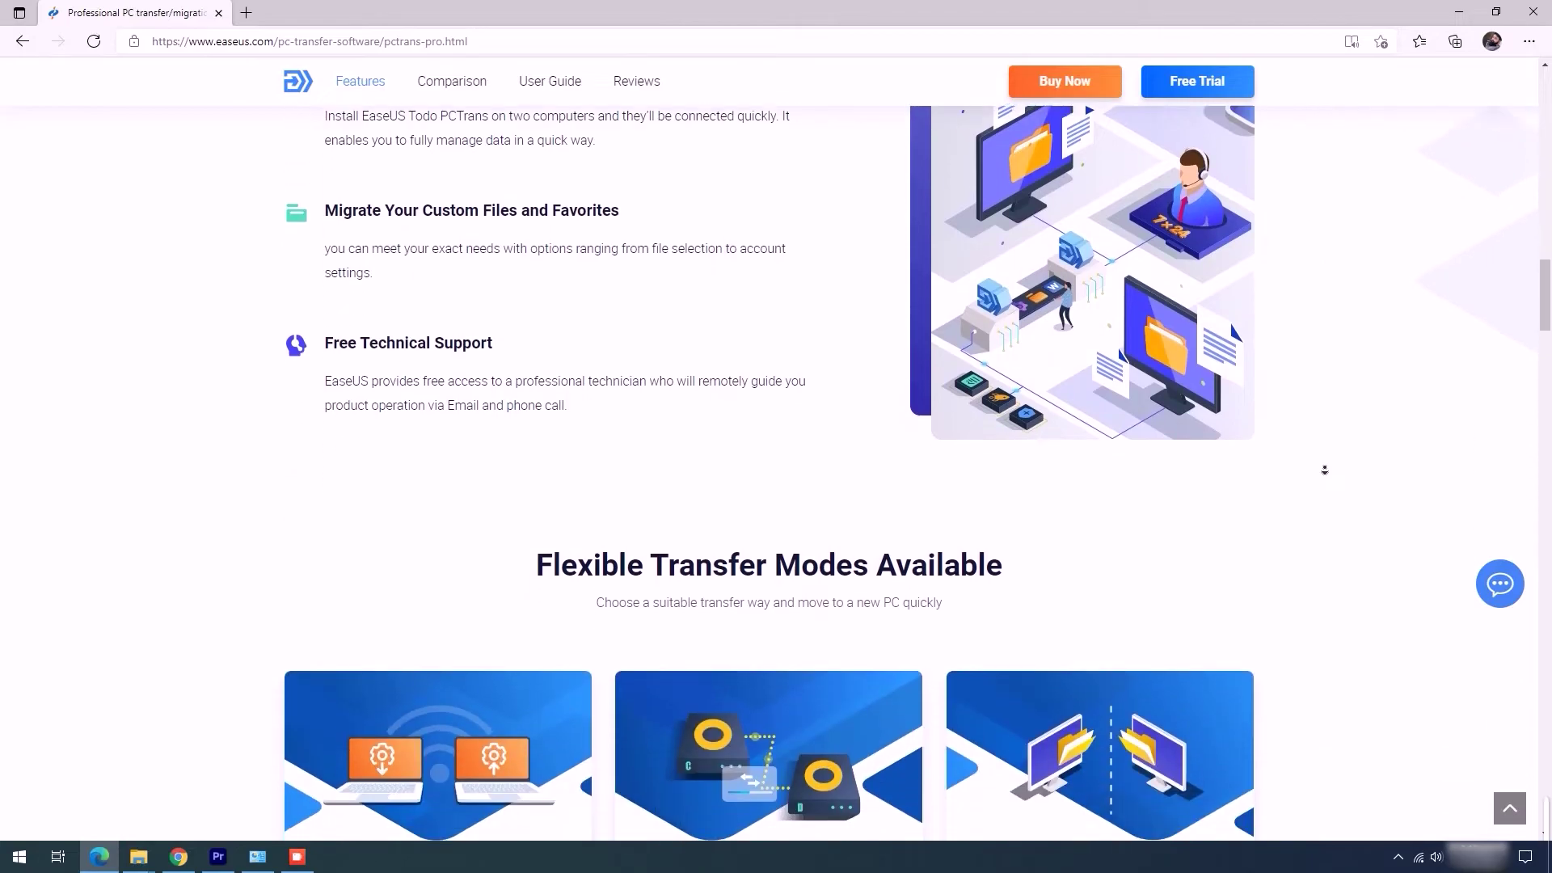
click(1316, 462)
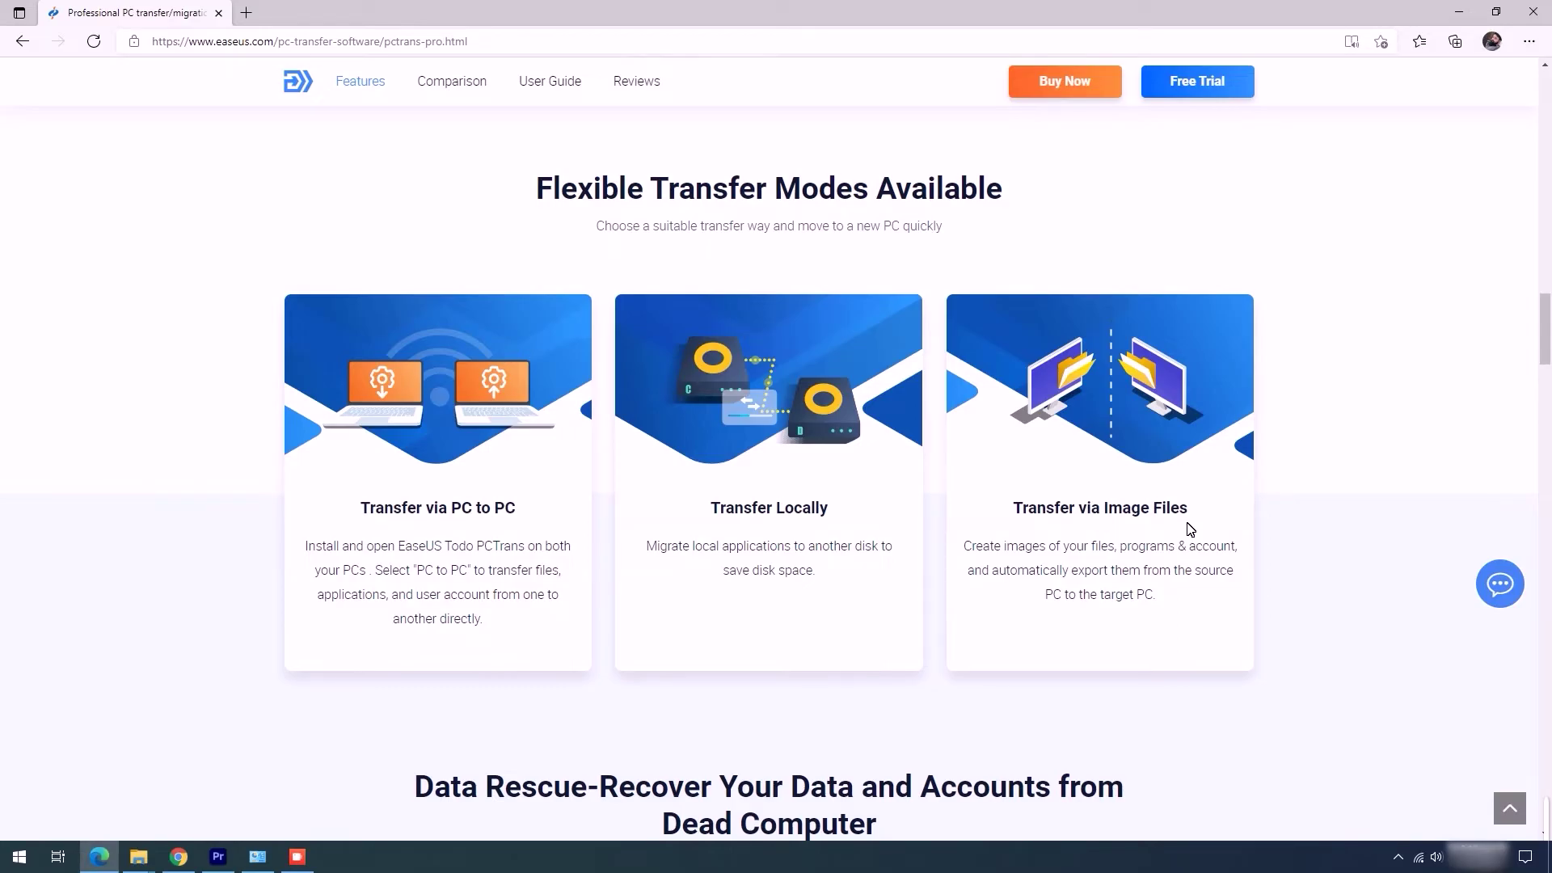
middle_click(1271, 509)
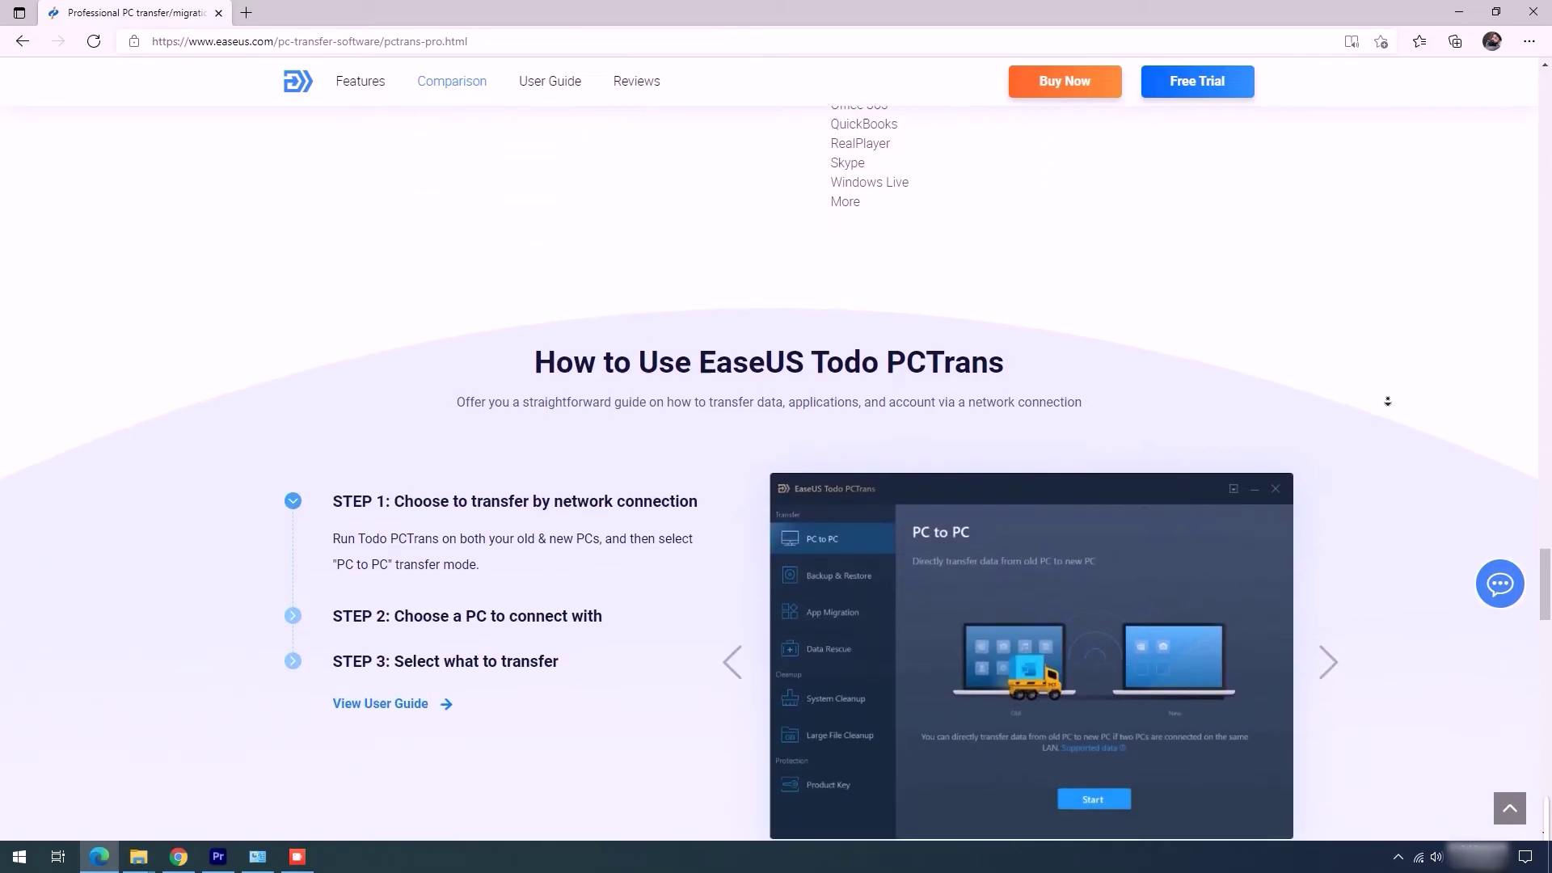
- Expand guide STEP 2 (choosing a PC) and STEP 3 (choosing what to transfer)
middle_click(1382, 393)
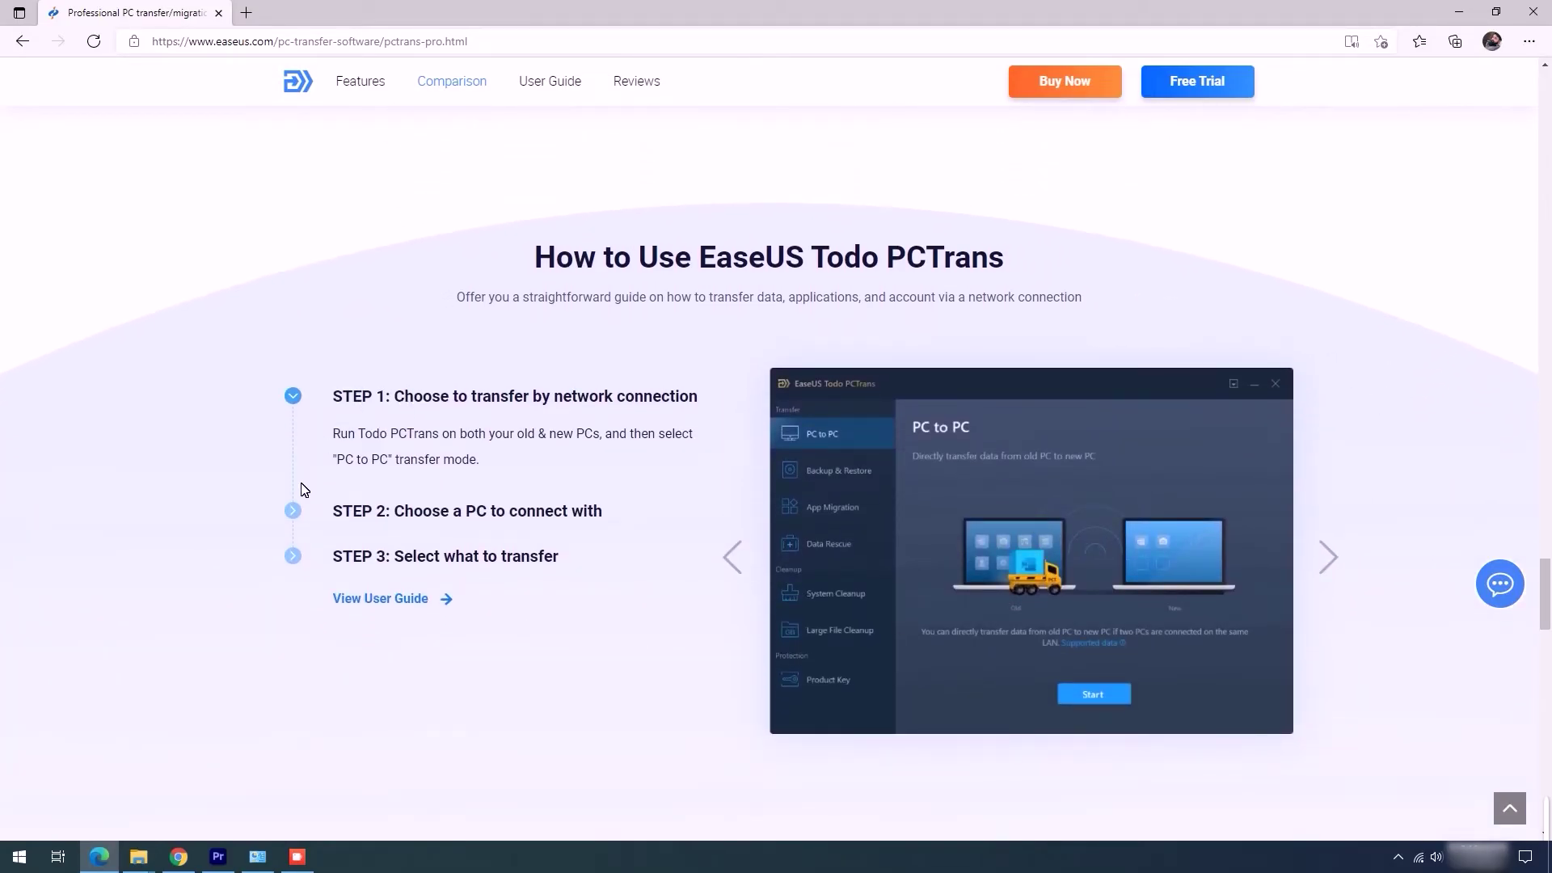
click(346, 515)
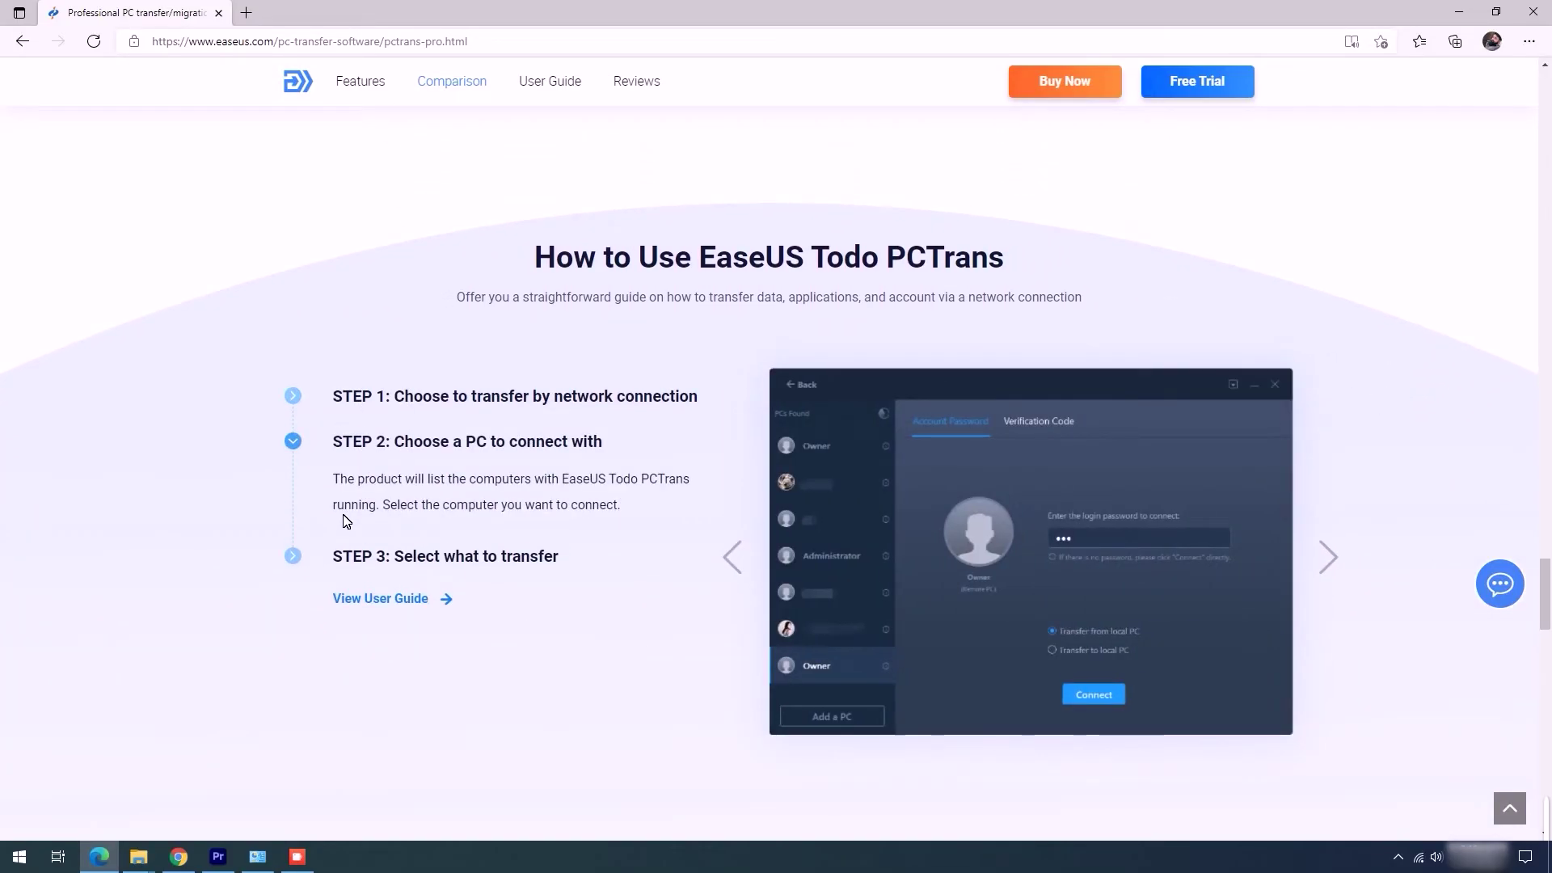
click(344, 555)
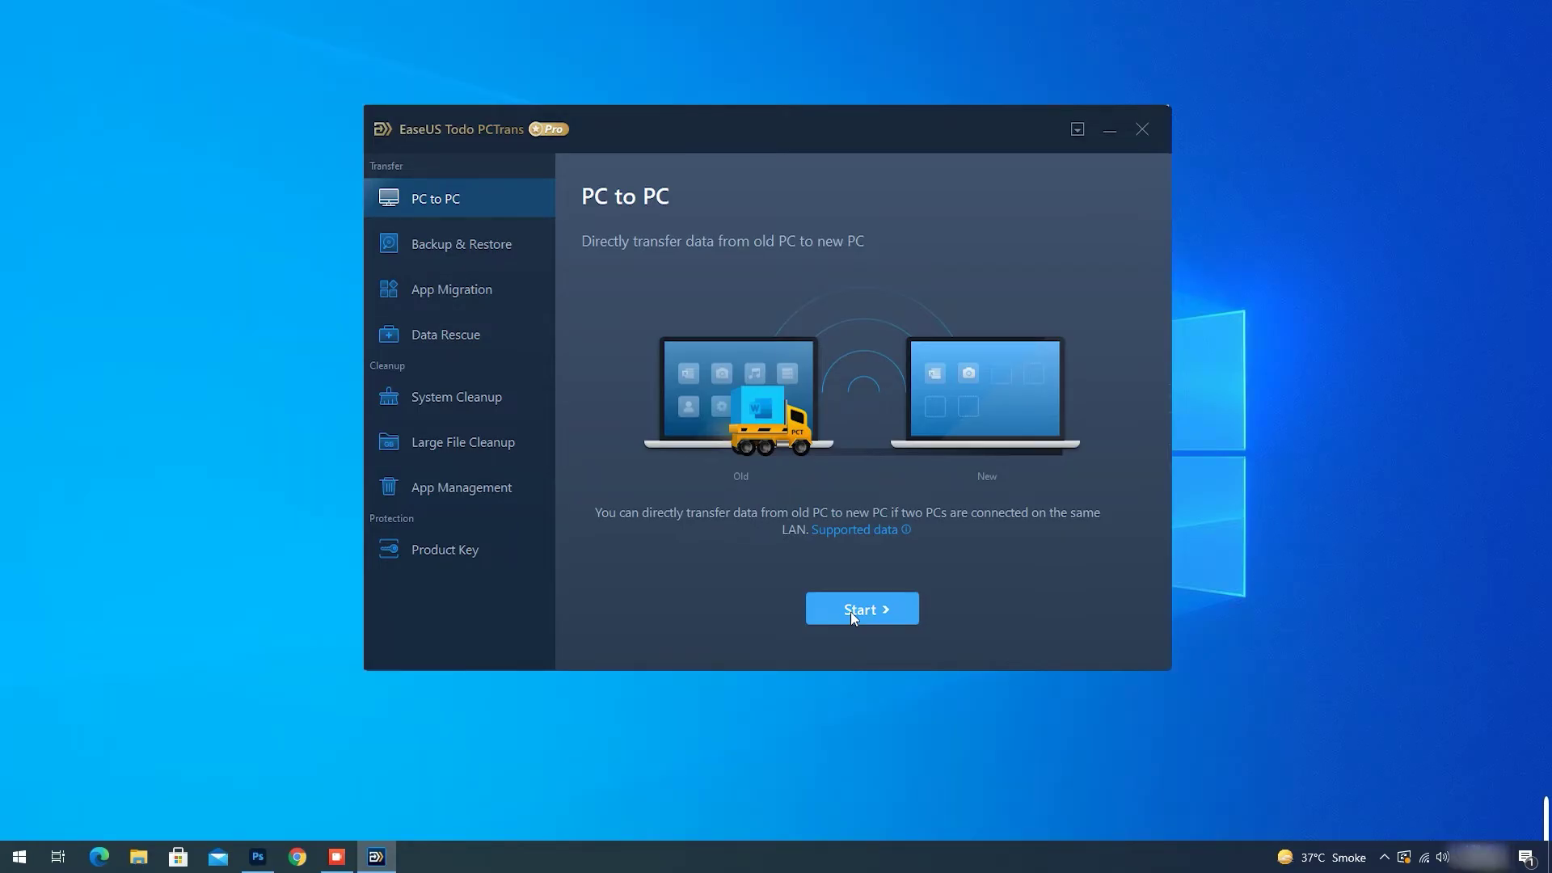
- Start a PC to PC transfer and connect to the remote PC using its verification code
click(850, 611)
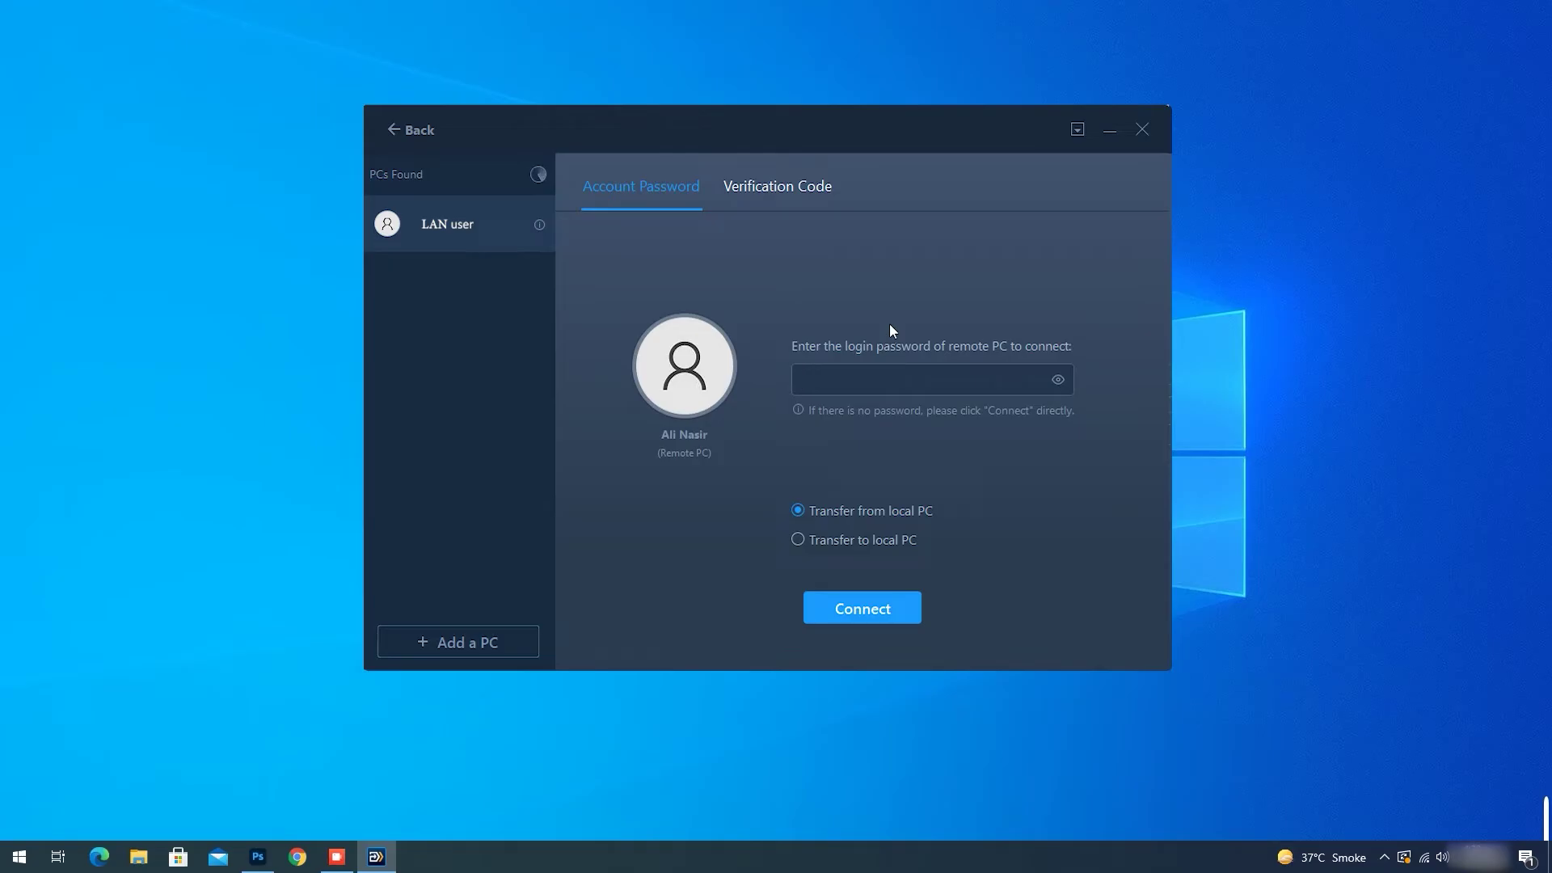
click(801, 195)
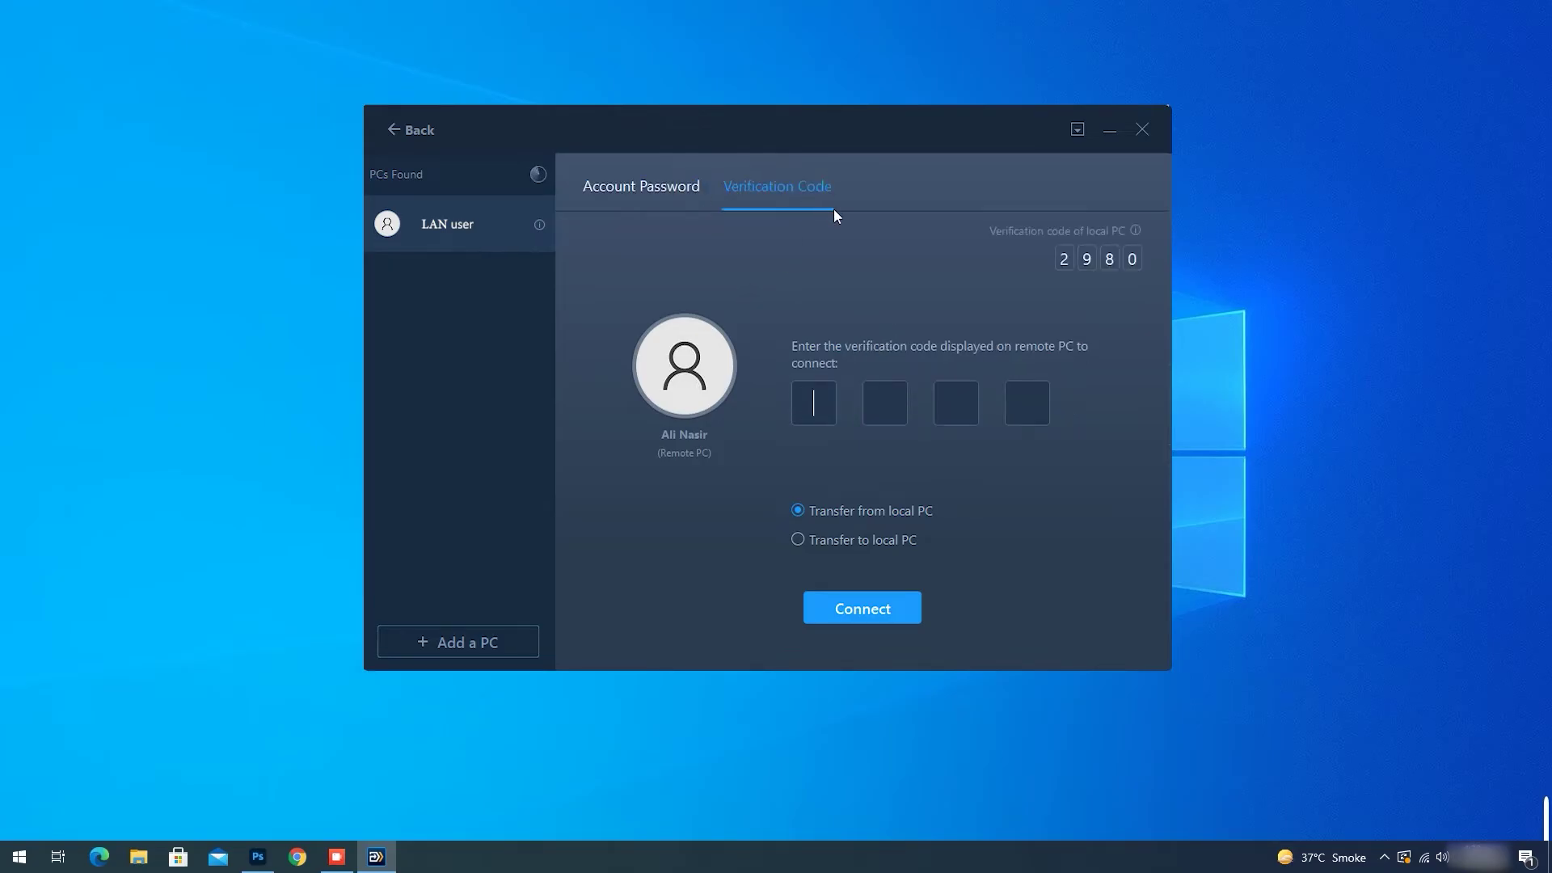
text(3029)
click(907, 615)
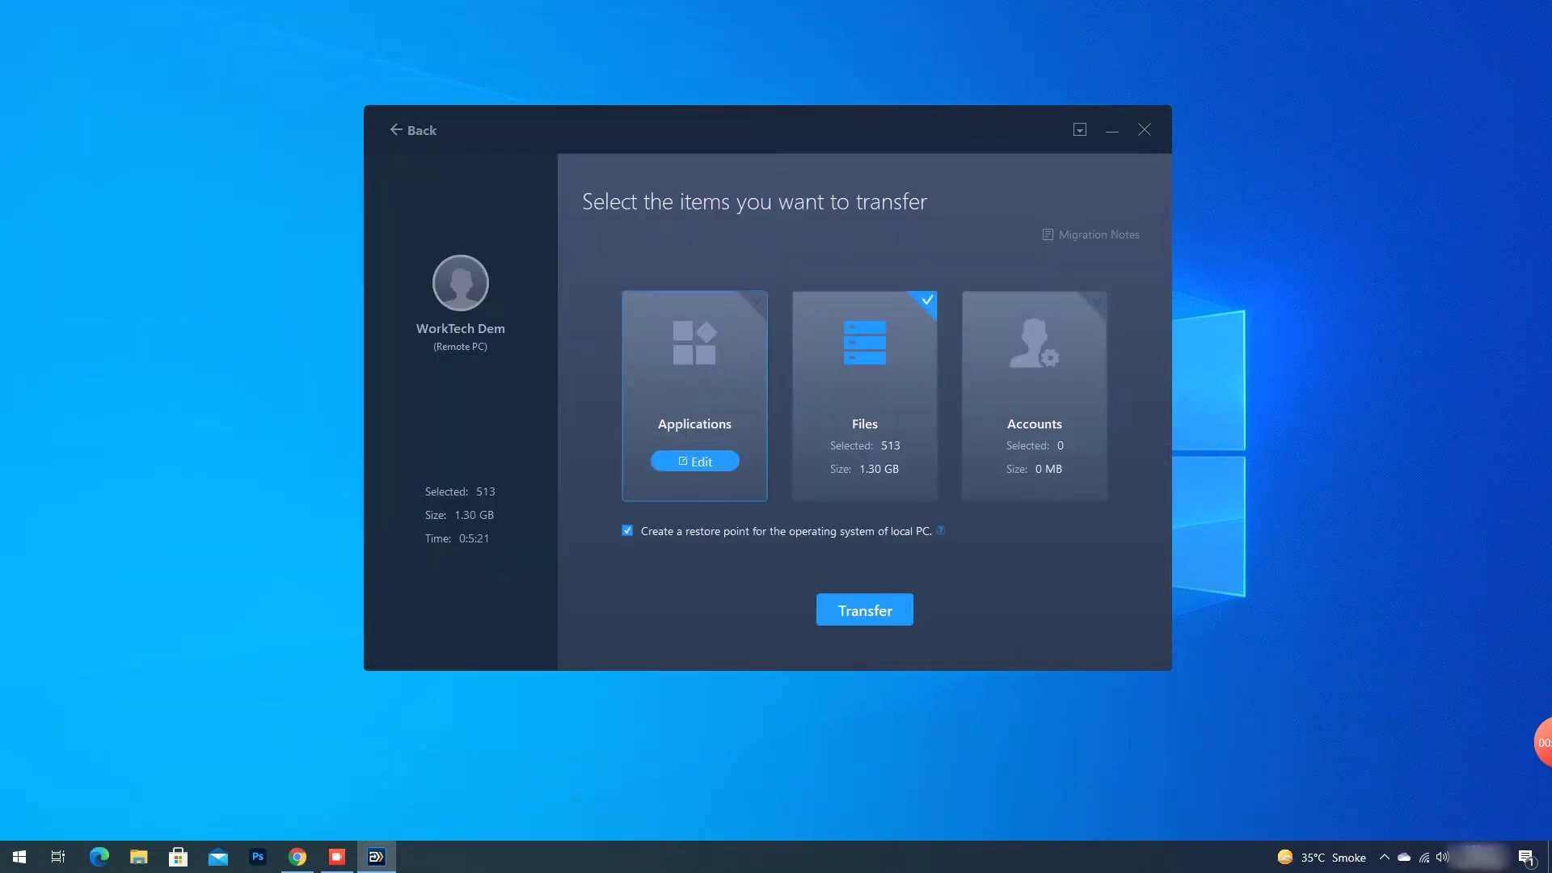
- Select Applications and tick Pak Urdu Installer, Easy Display Manager and Intel C++ Redistributables
click(695, 380)
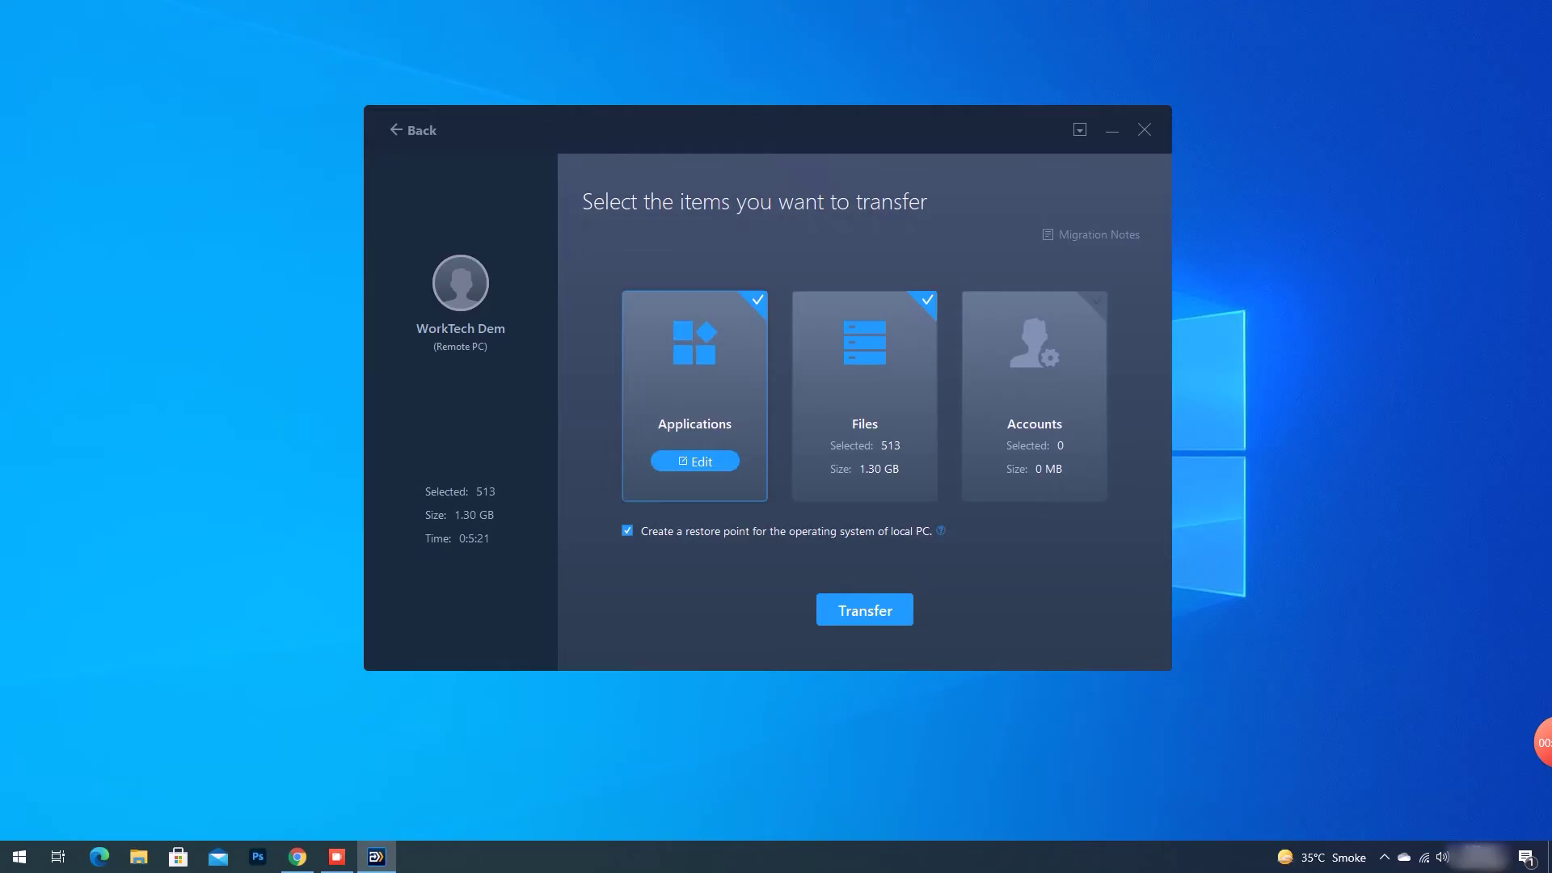
click(694, 461)
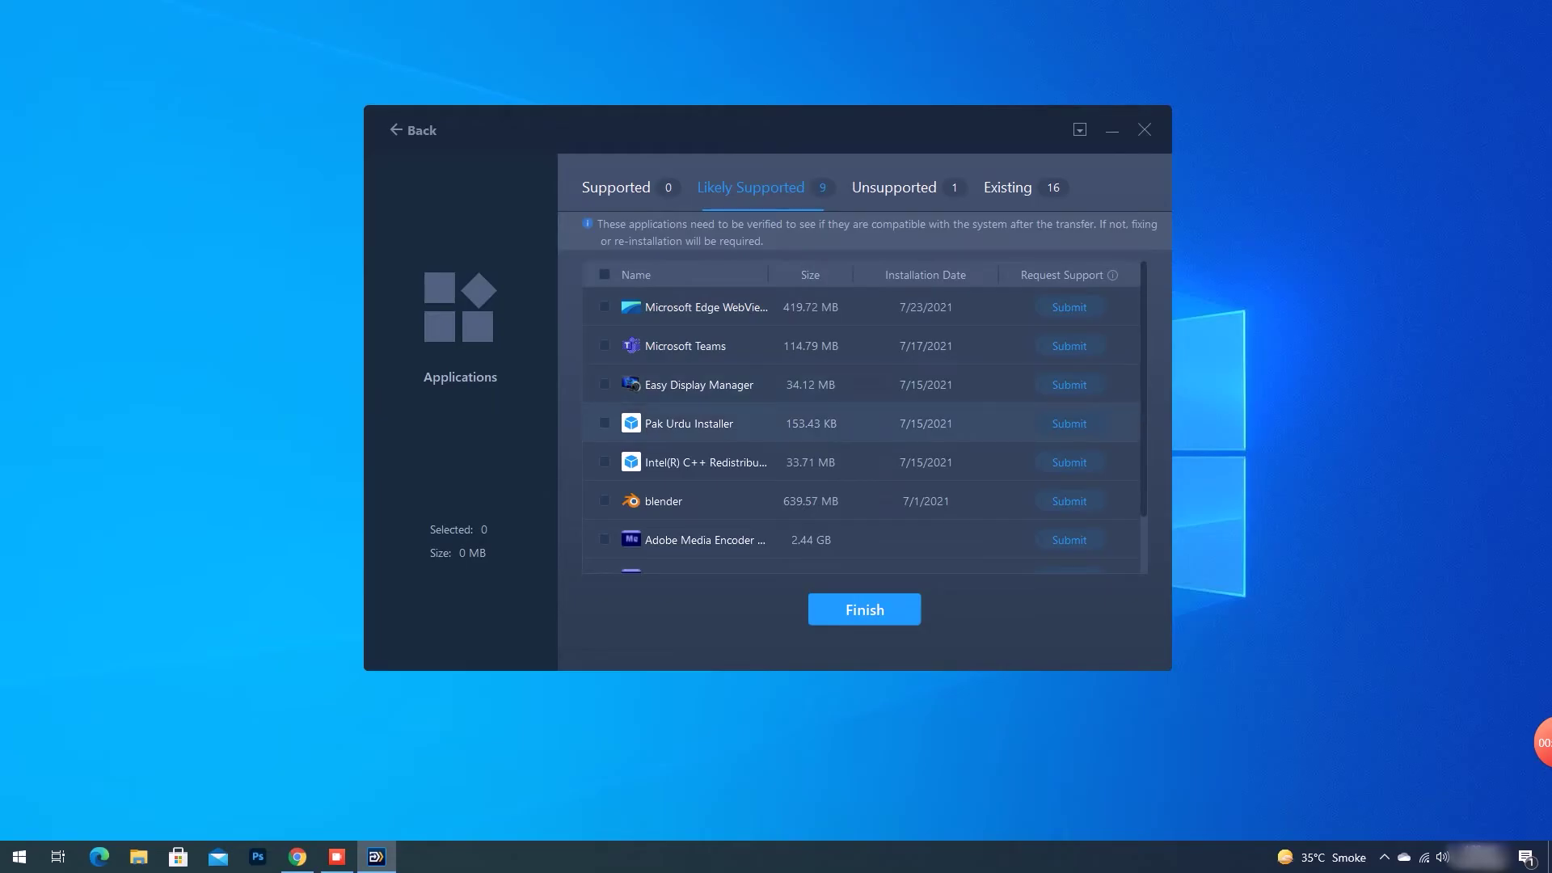
click(604, 423)
scroll(861, 423, down, 2)
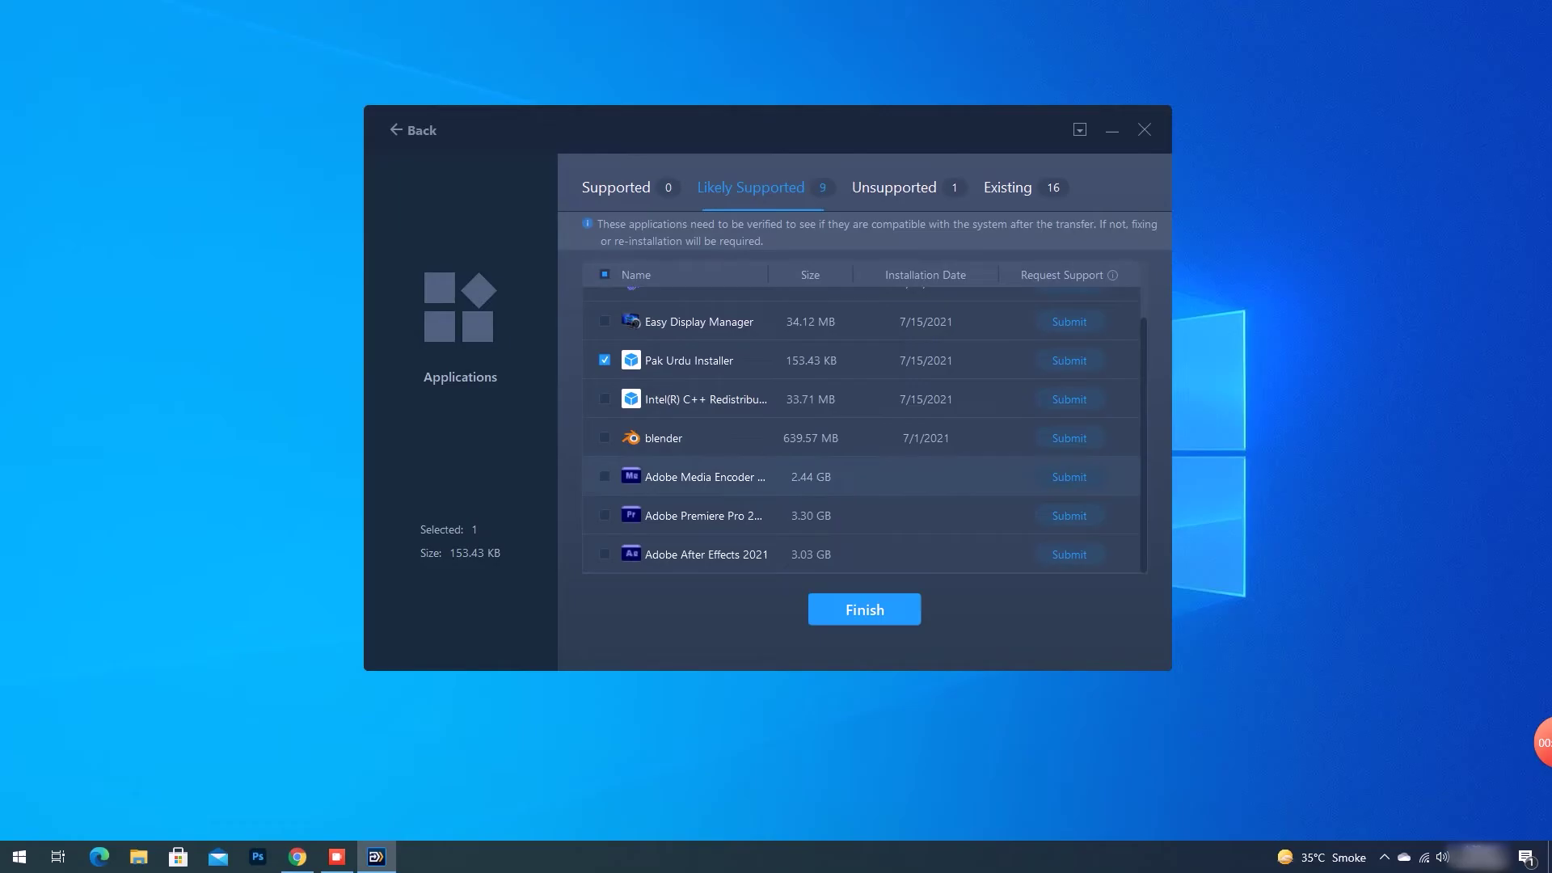
scroll(860, 437, up, 2)
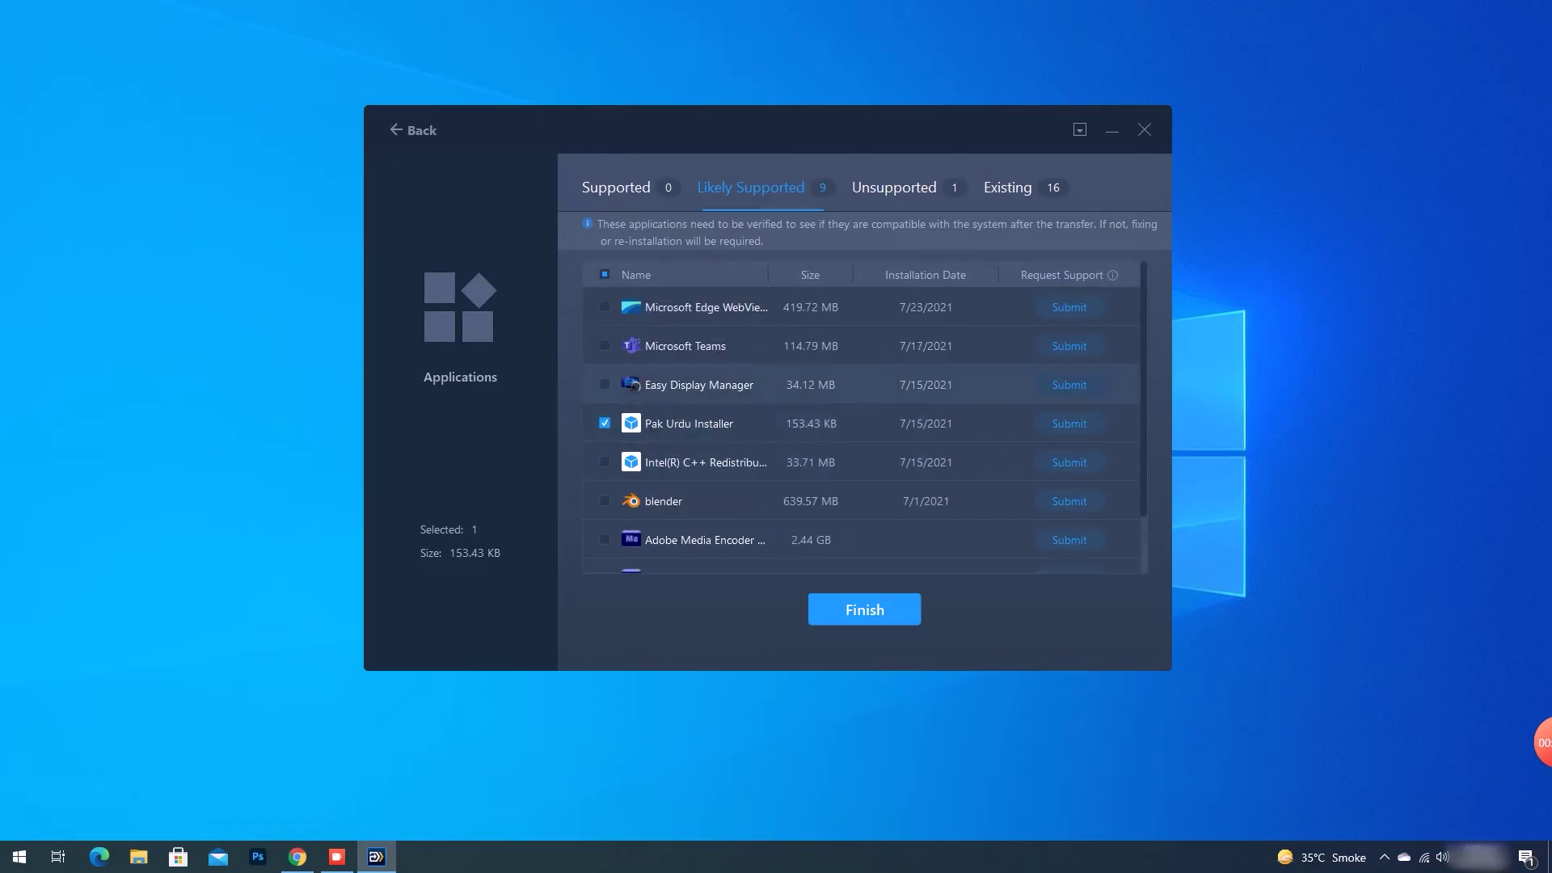
click(604, 384)
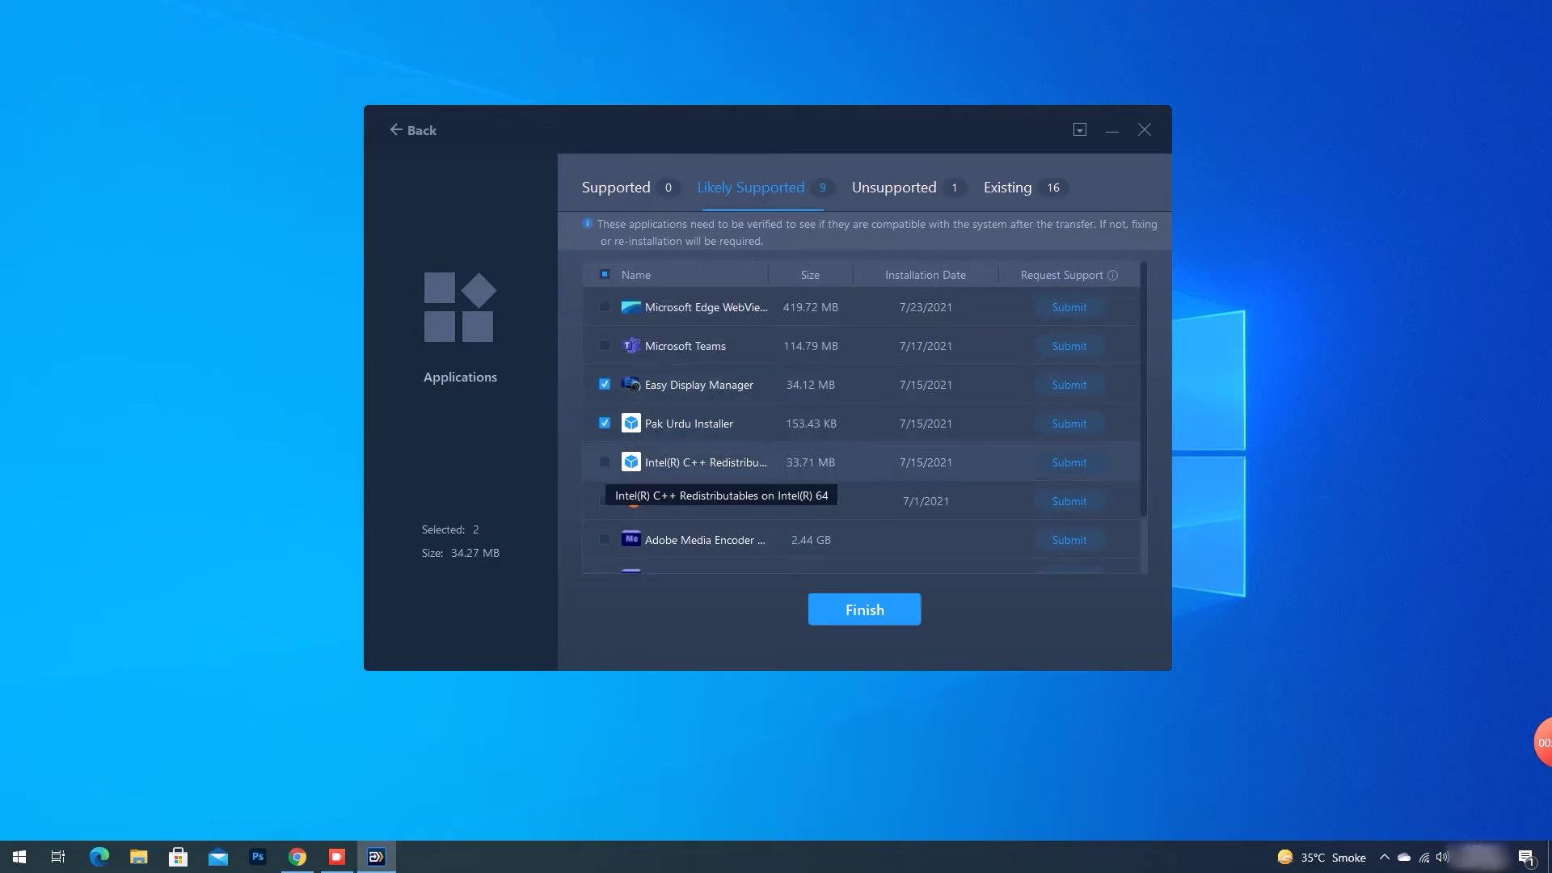
click(604, 461)
click(864, 609)
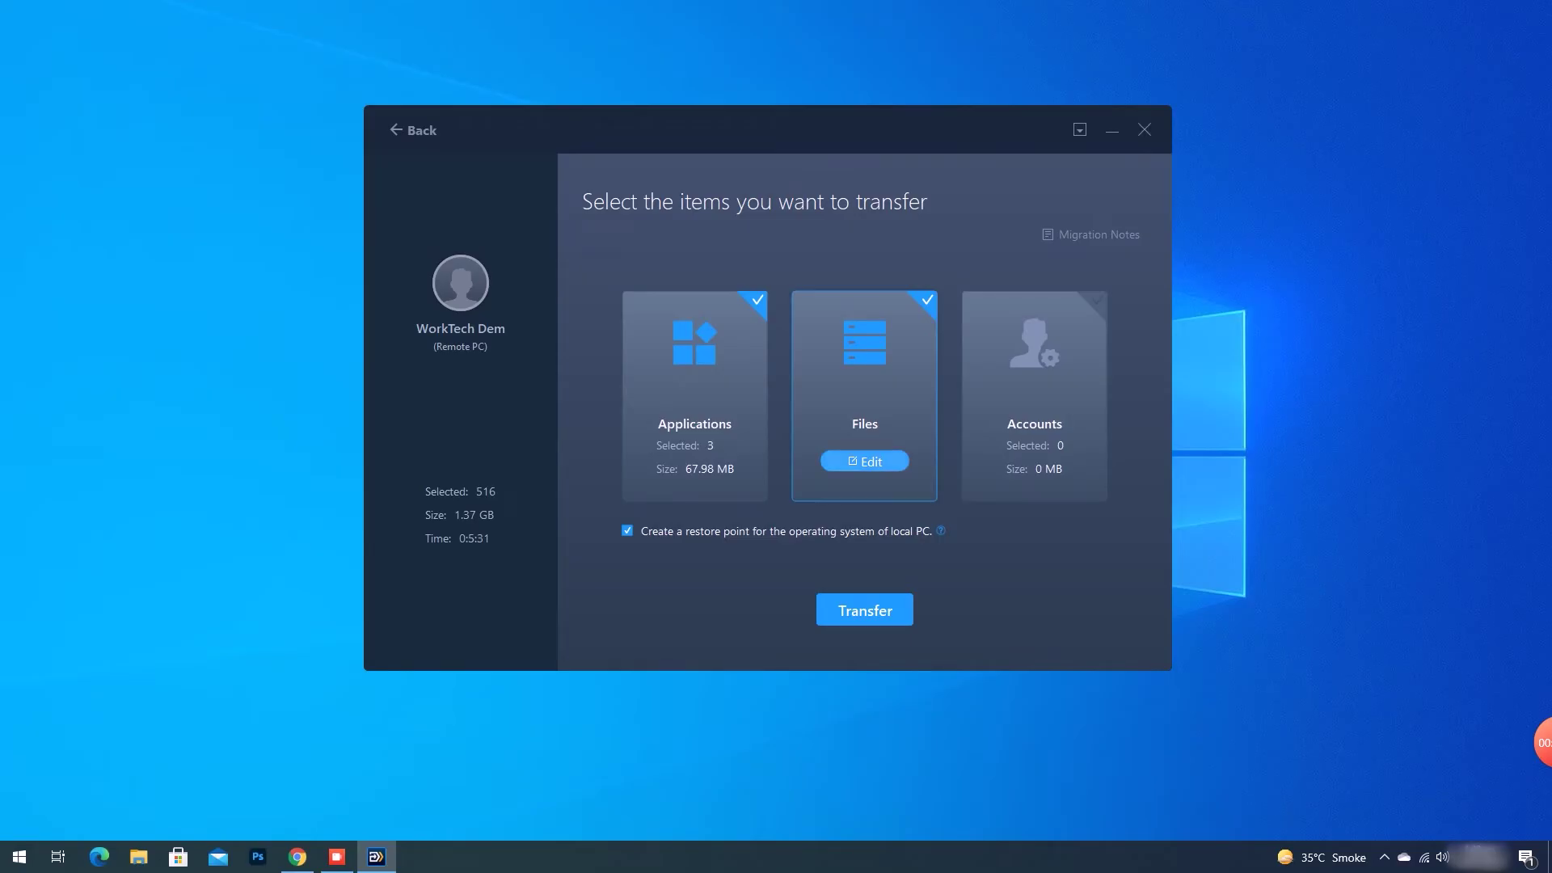
- Tick the photo wallpaper file and Adobe After Effects 2021 under Desktop in the Files list
click(865, 460)
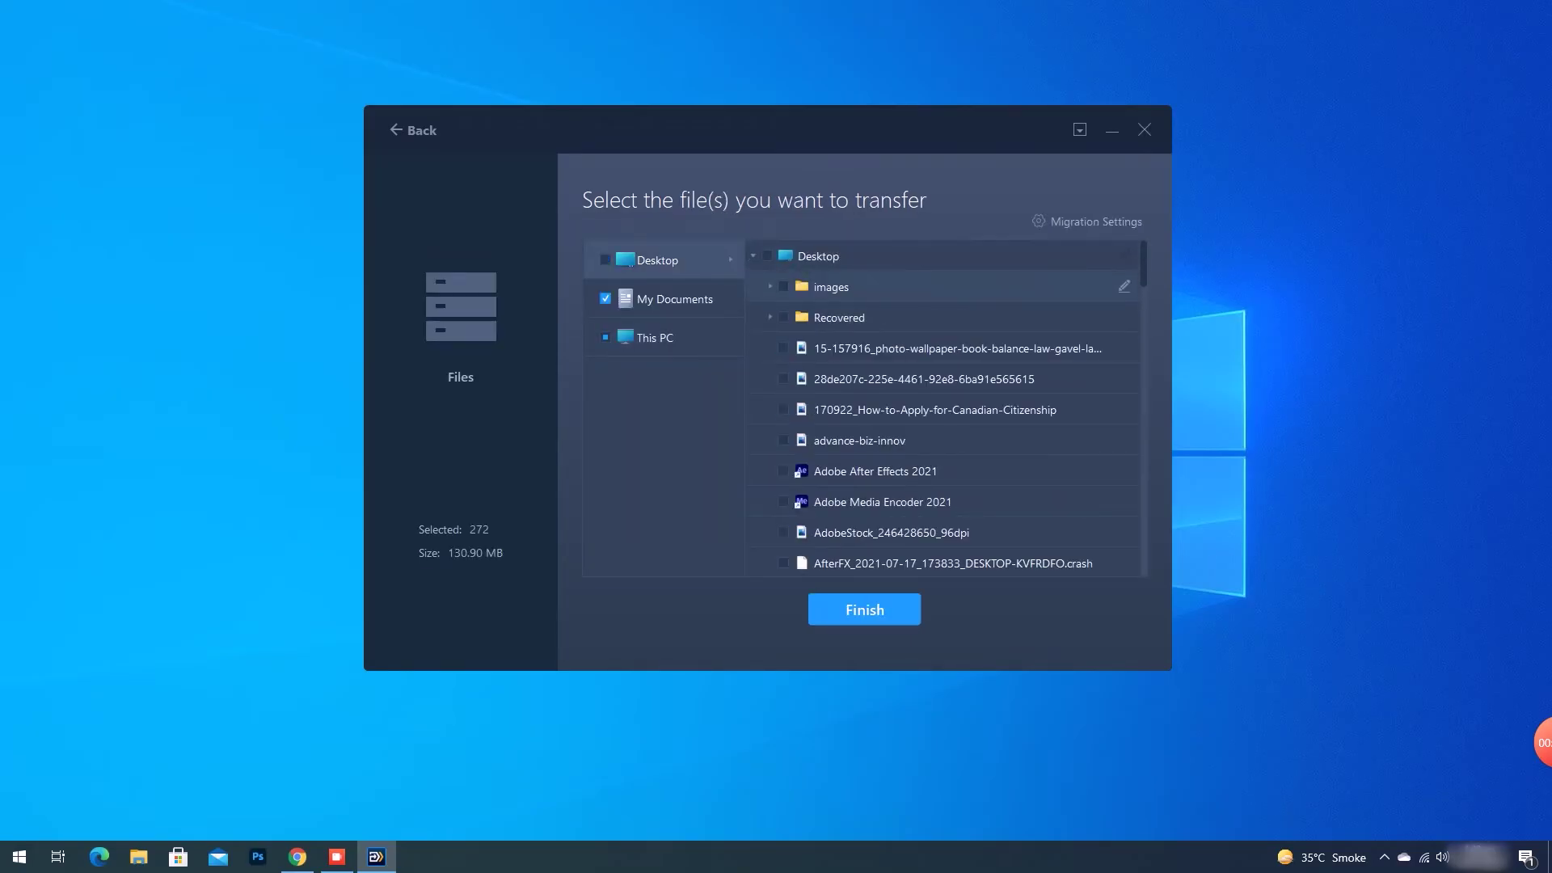
click(783, 348)
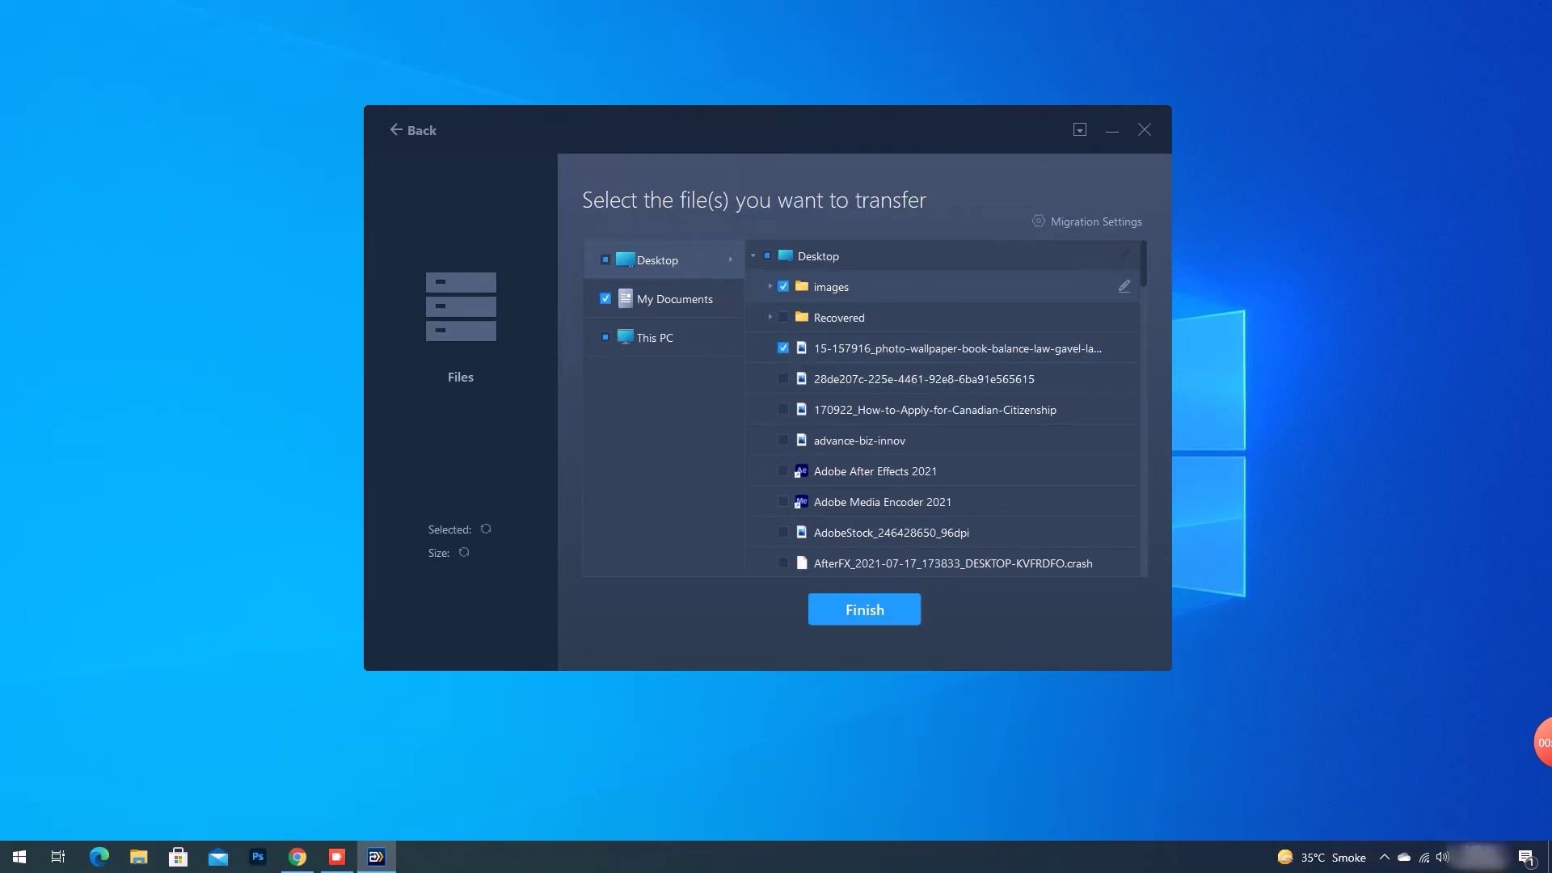
scroll(942, 410, down, 1)
scroll(942, 409, down, 1)
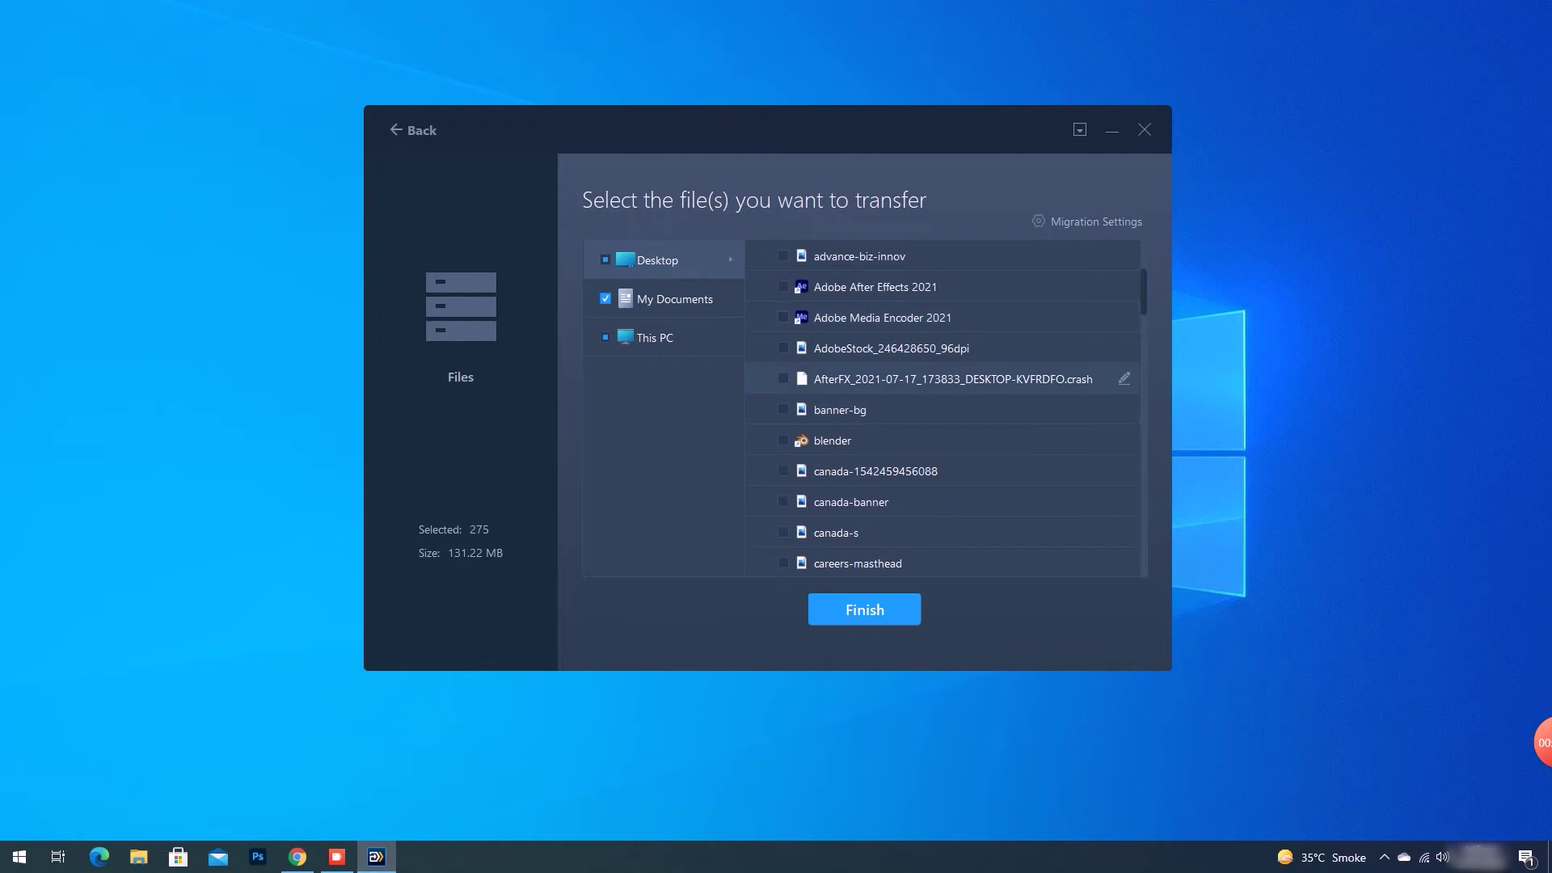
click(782, 287)
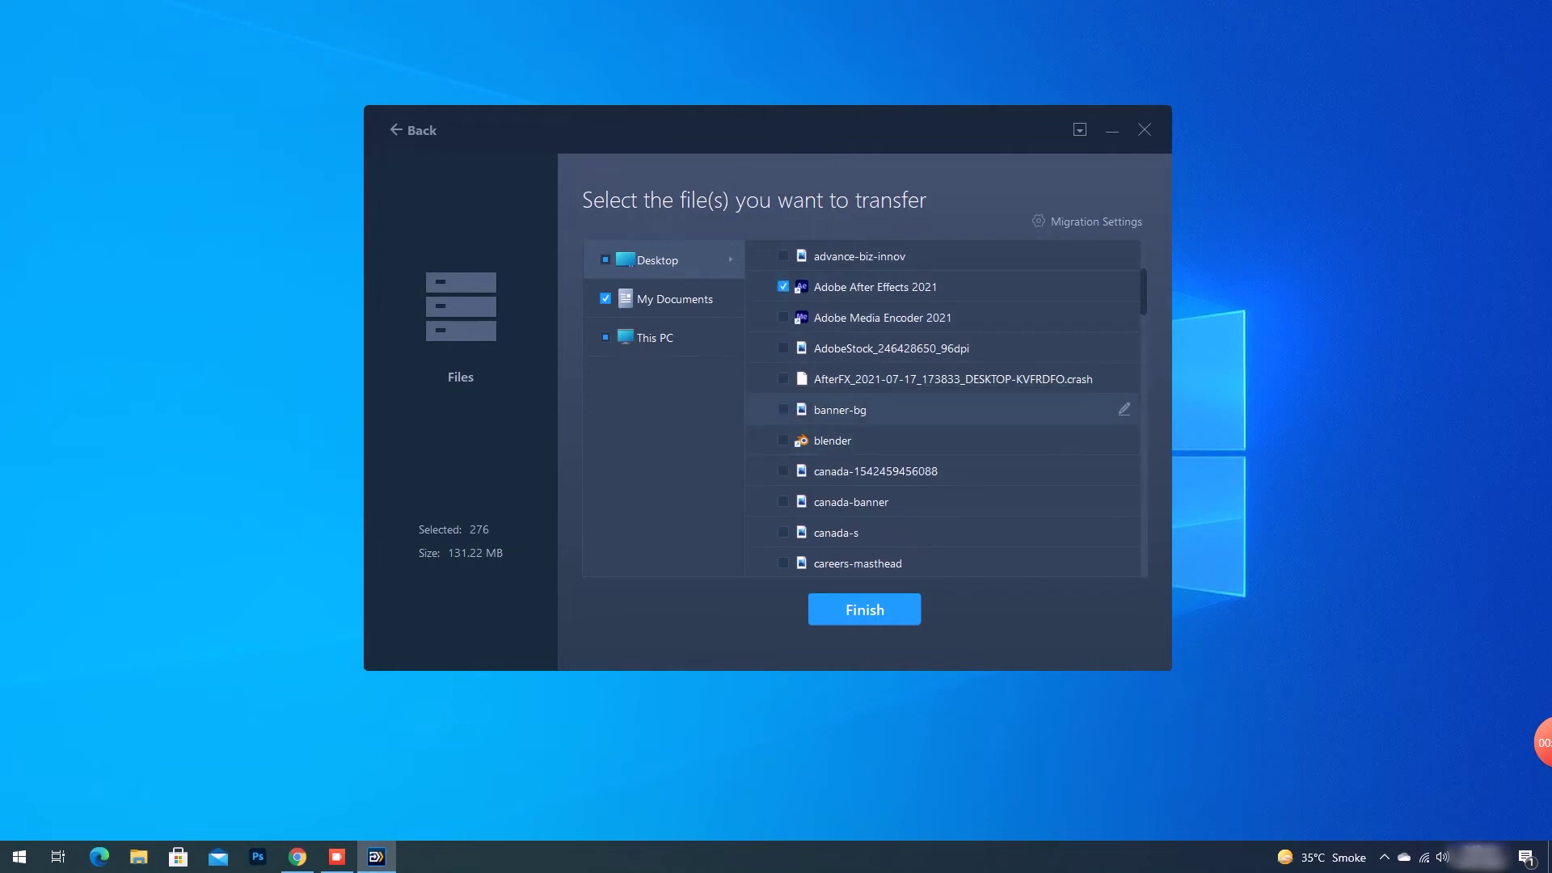
scroll(941, 410, down, 2)
click(864, 610)
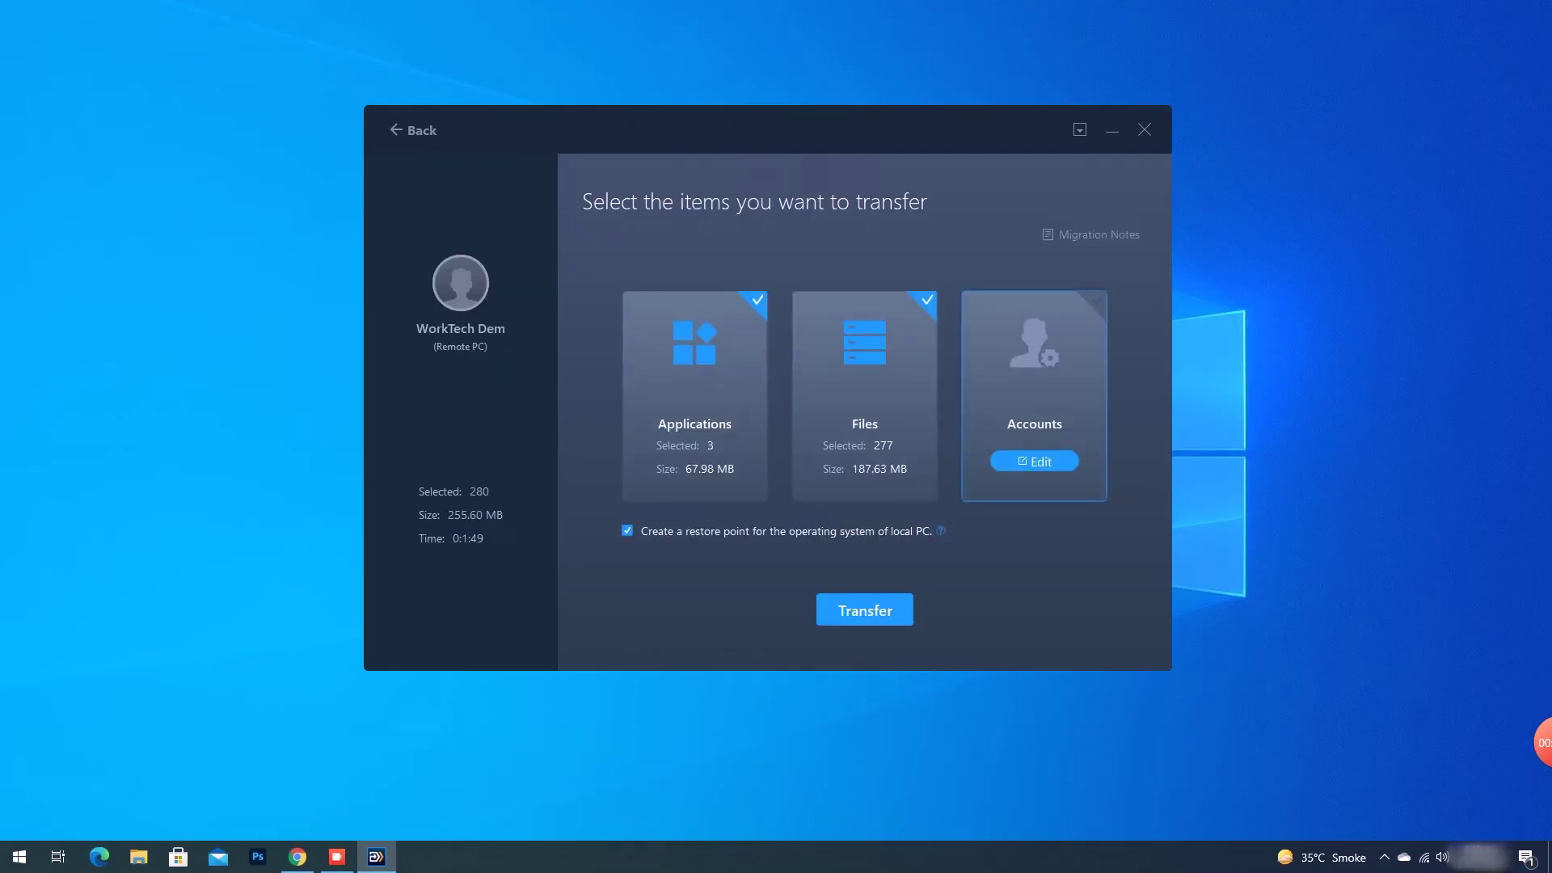
- Select the Accounts card and tick WiFi Settings for transfer
click(1034, 356)
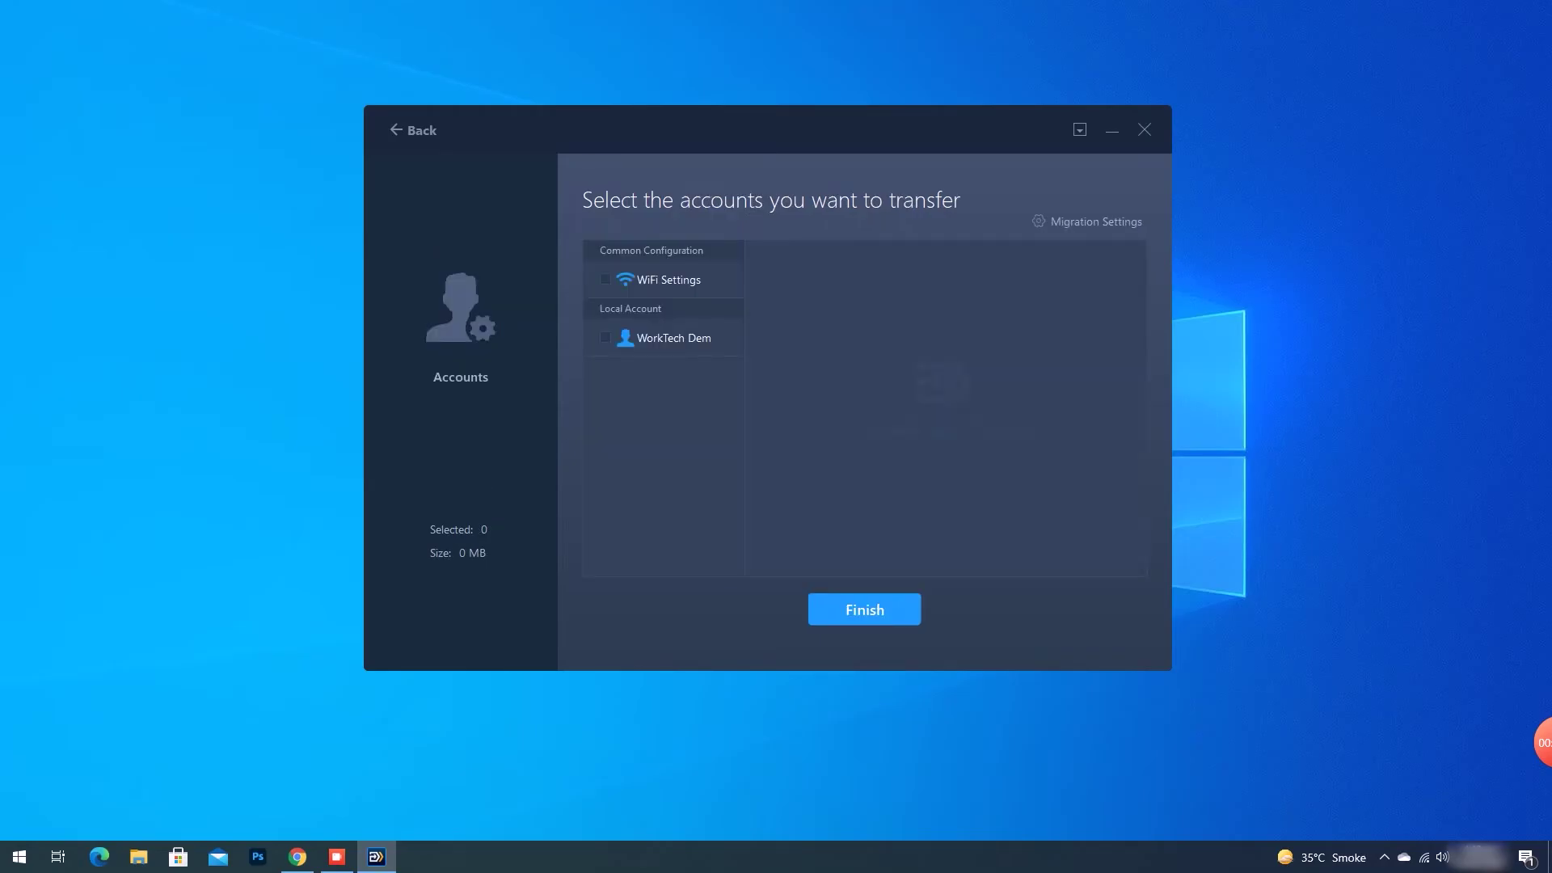
click(605, 279)
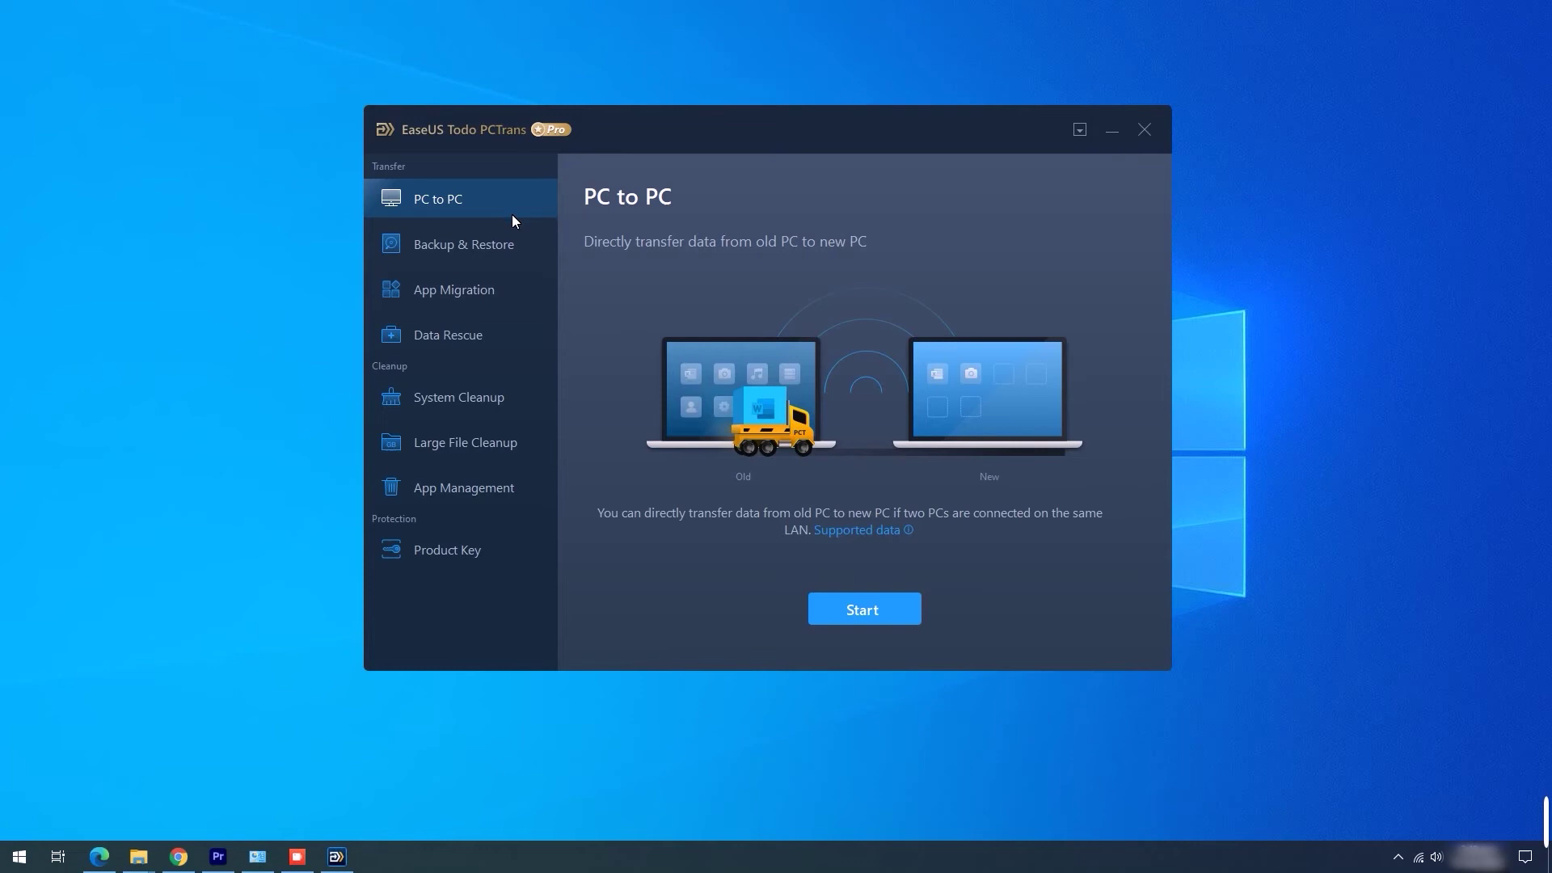
- Switch to Backup & Restore and begin creating a backup file
click(513, 236)
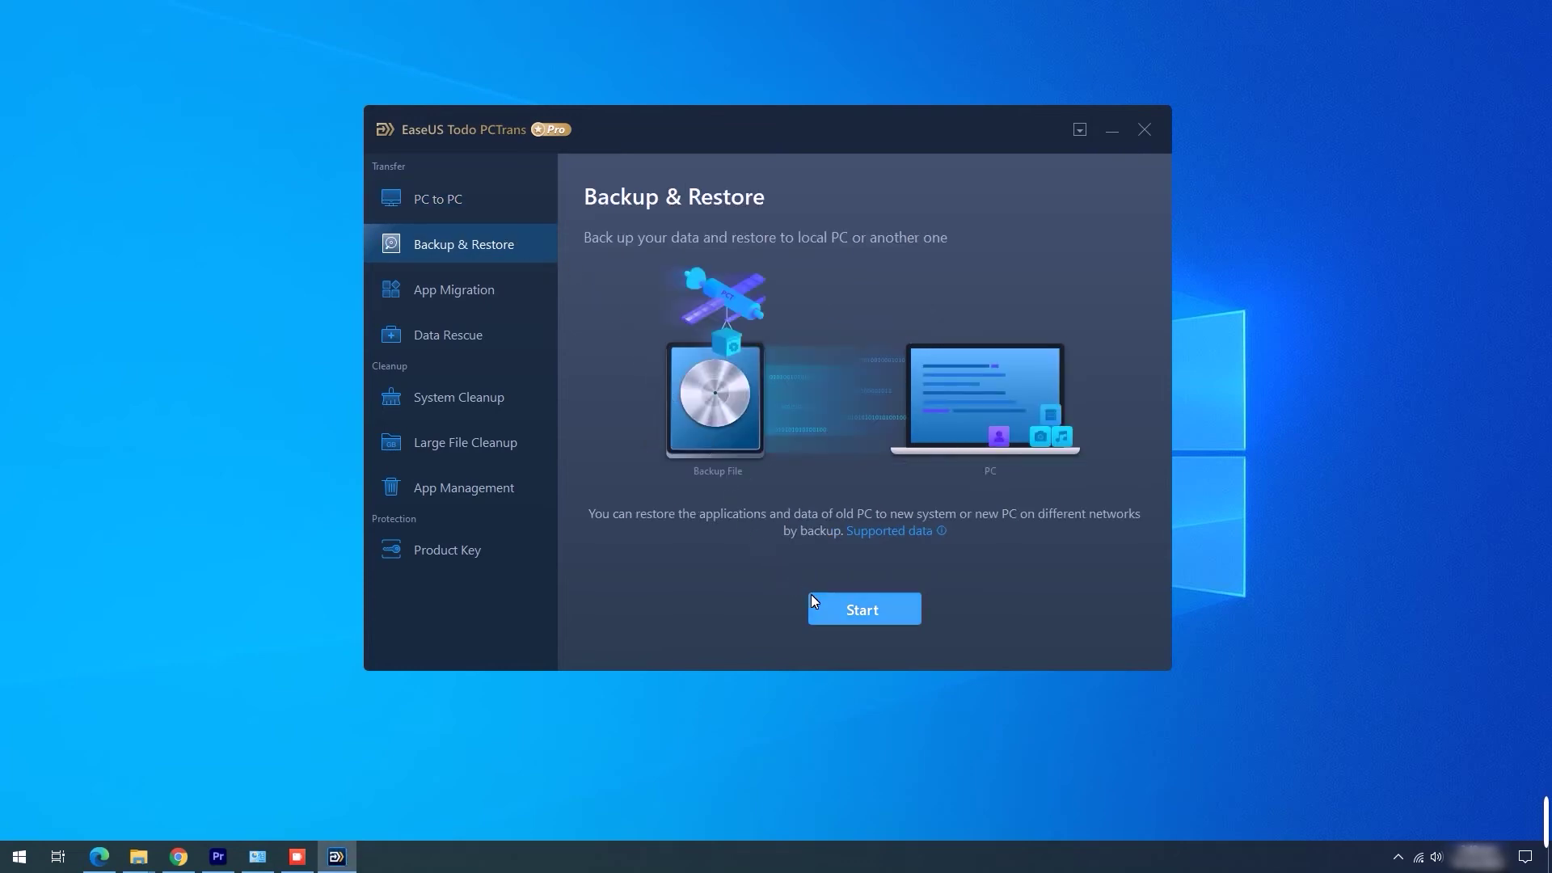
click(830, 611)
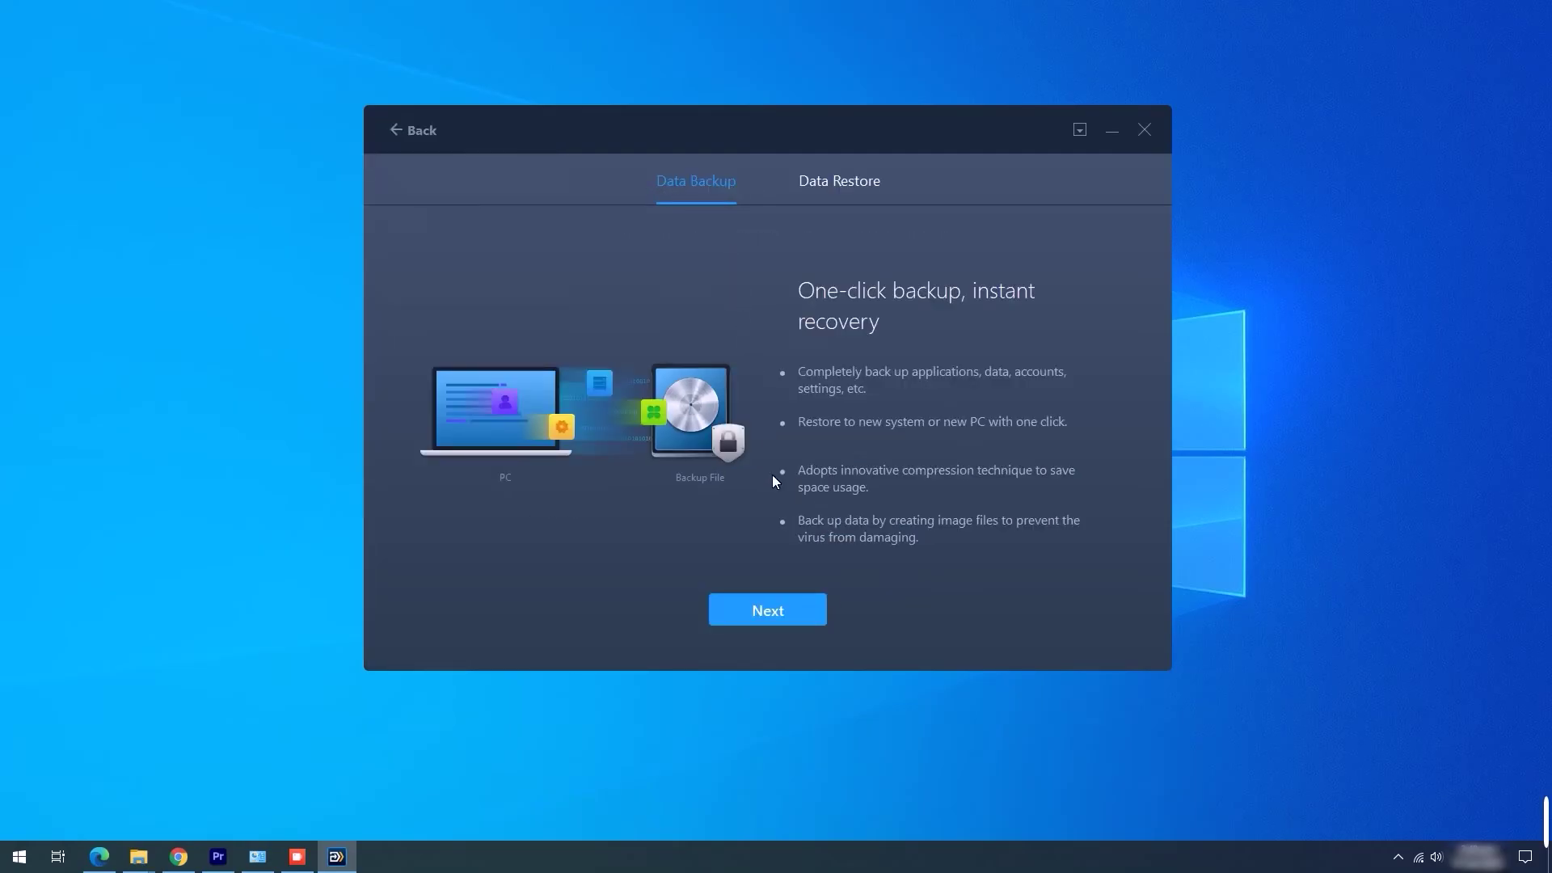
click(798, 618)
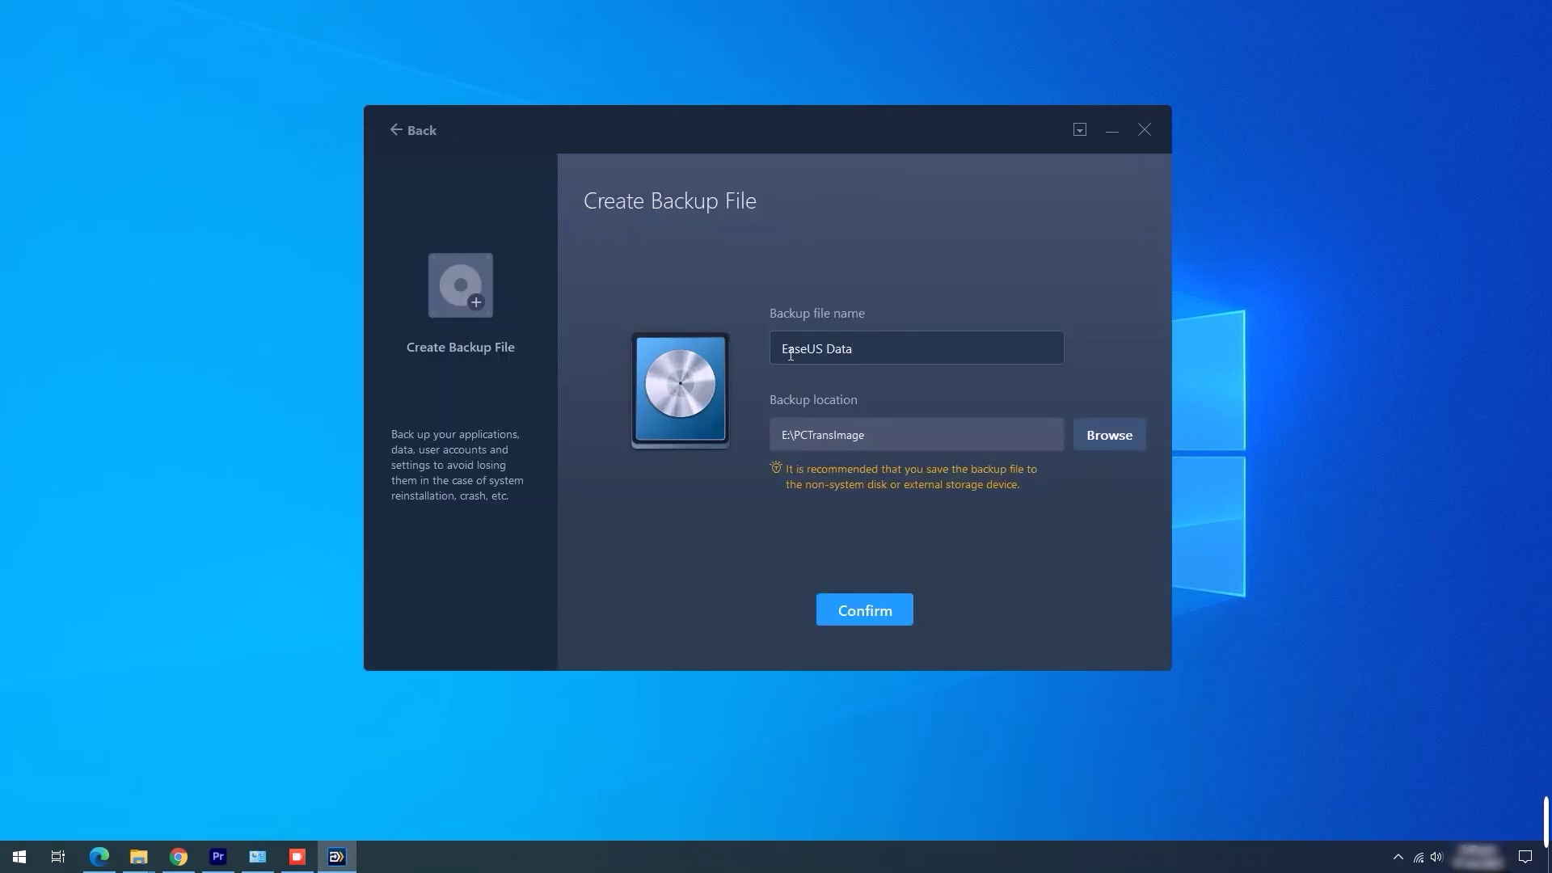
- Name the backup EASEUS DATA and set its location to USB Drive (E:)
drag(781, 349, 853, 348)
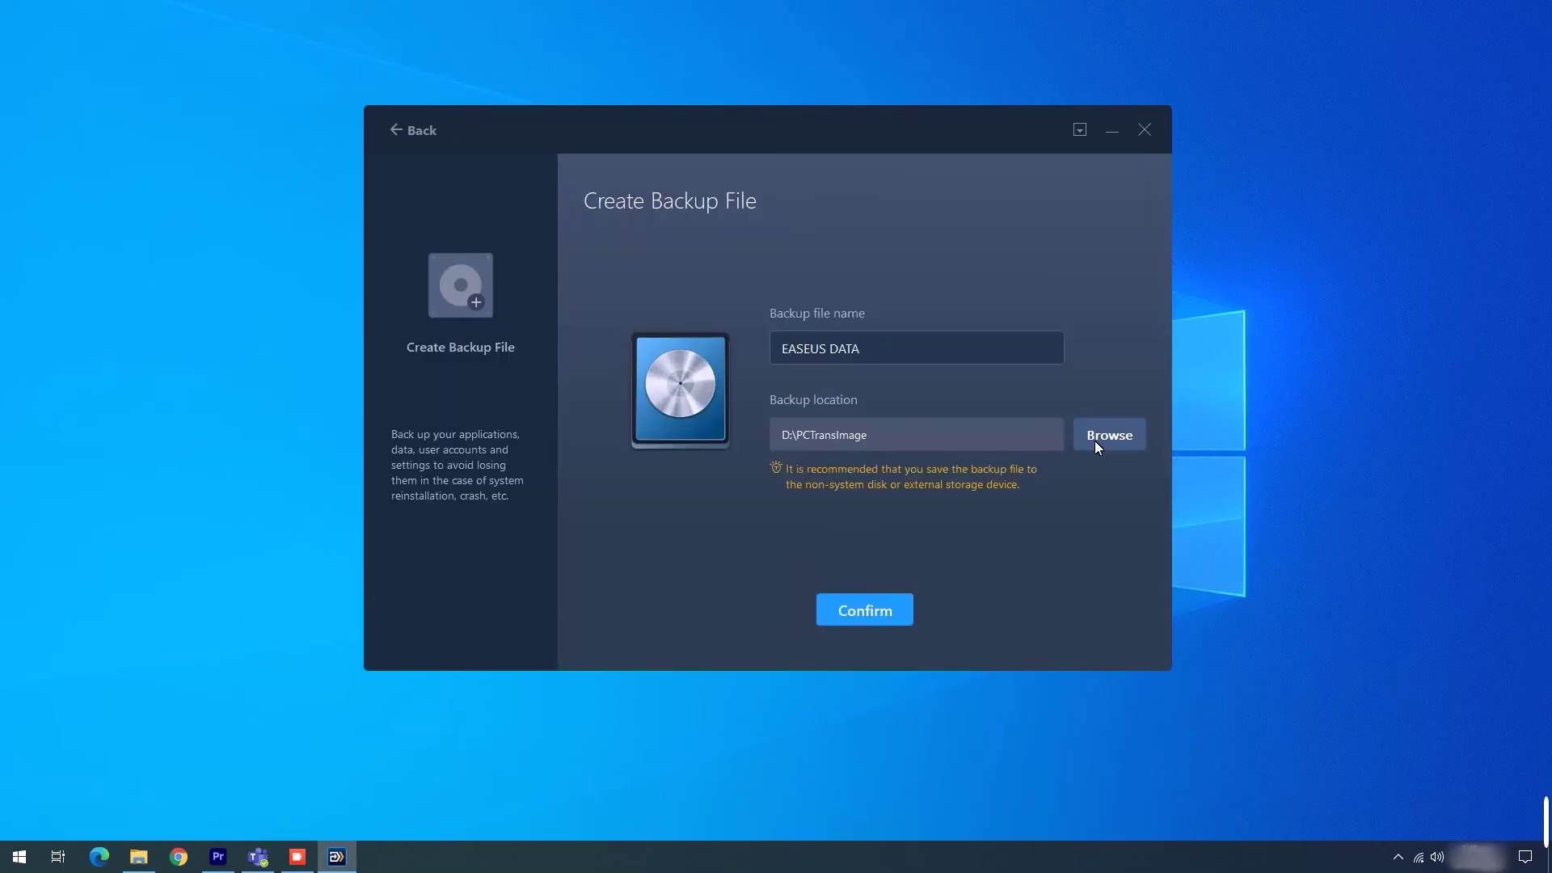
click(1104, 437)
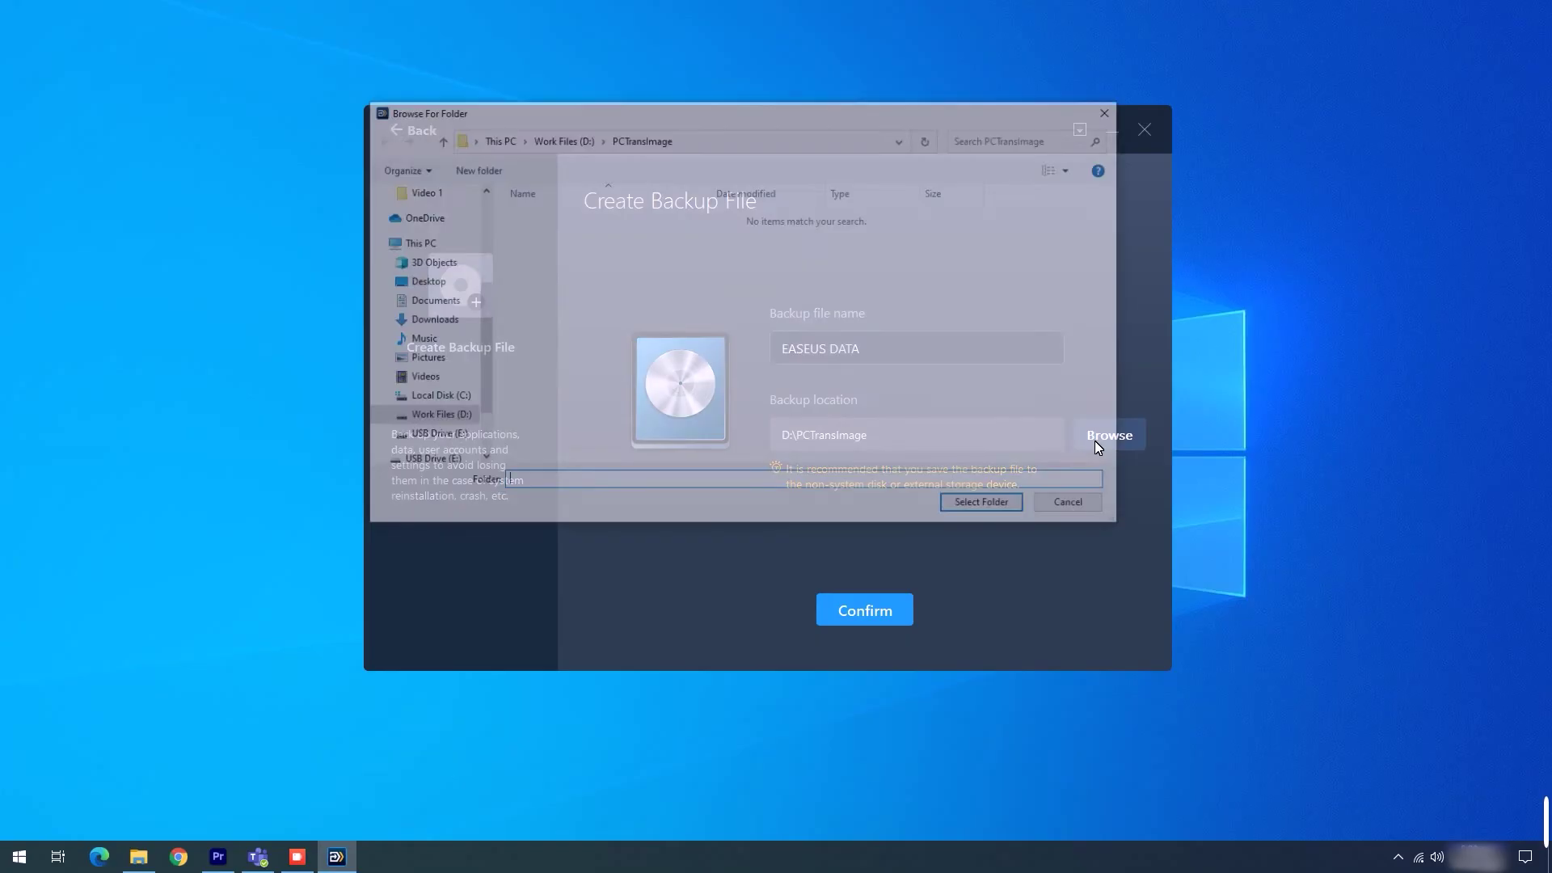
click(436, 436)
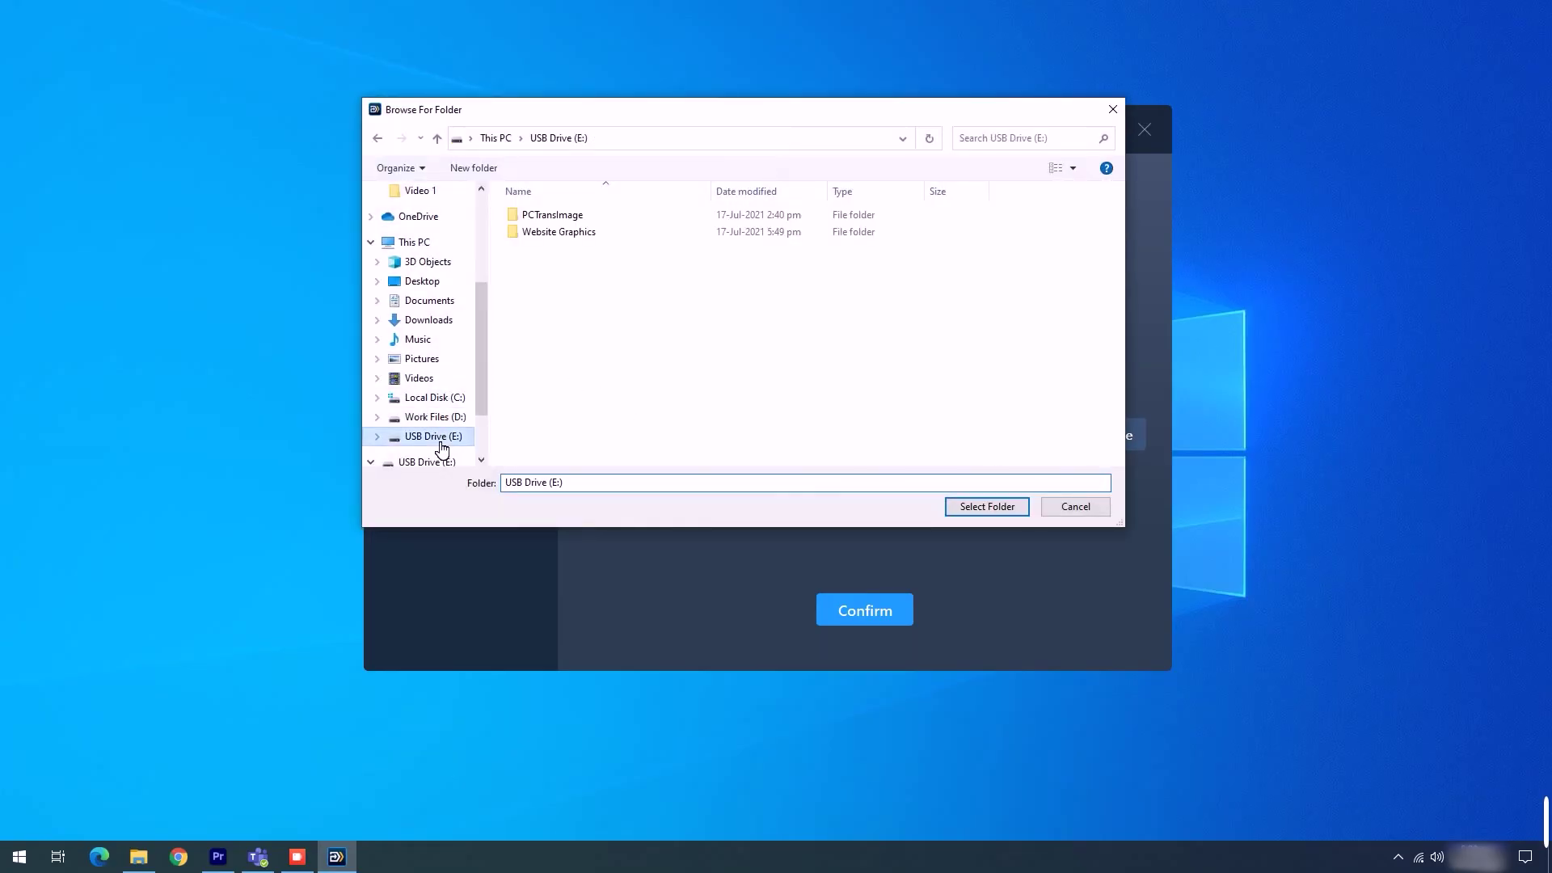
click(967, 508)
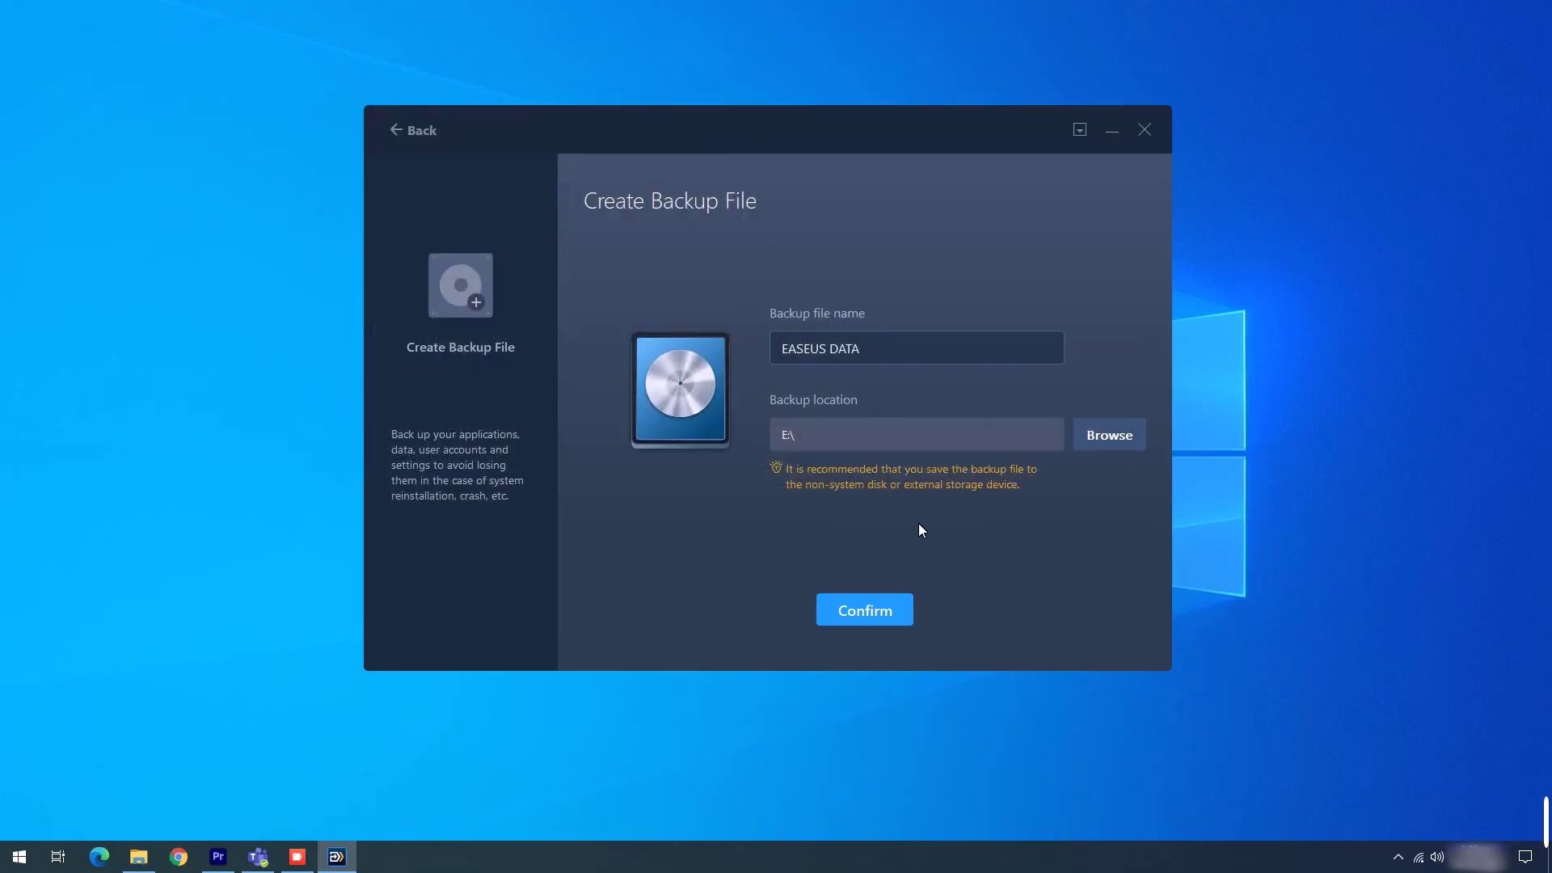
- Confirm the backup location and limit applications to Google Chrome, blender and Microsoft Teams
click(885, 612)
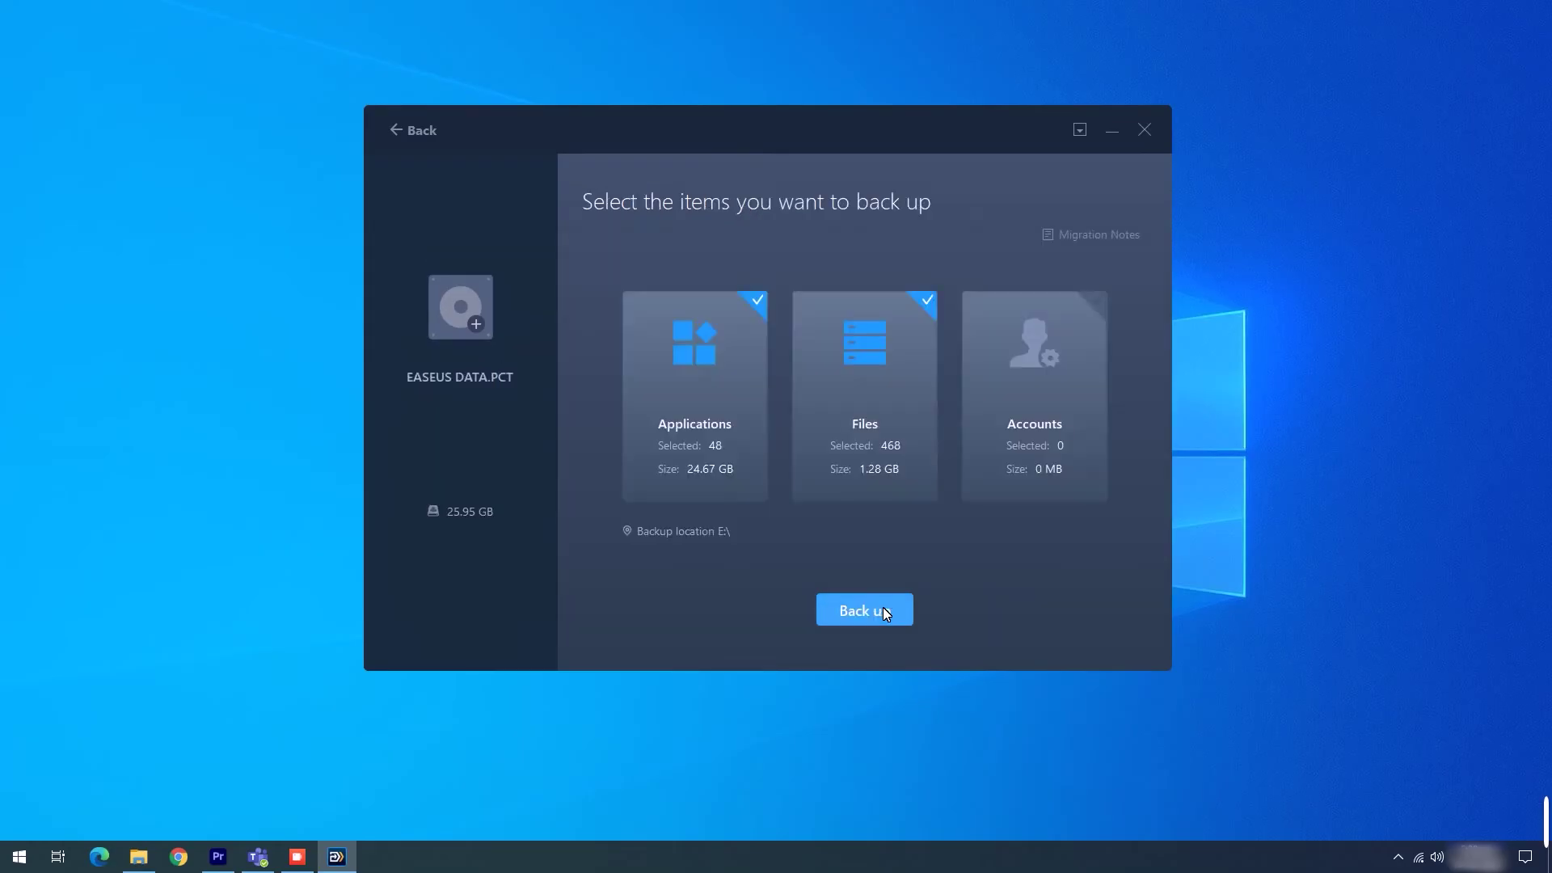
mouse_move(726, 490)
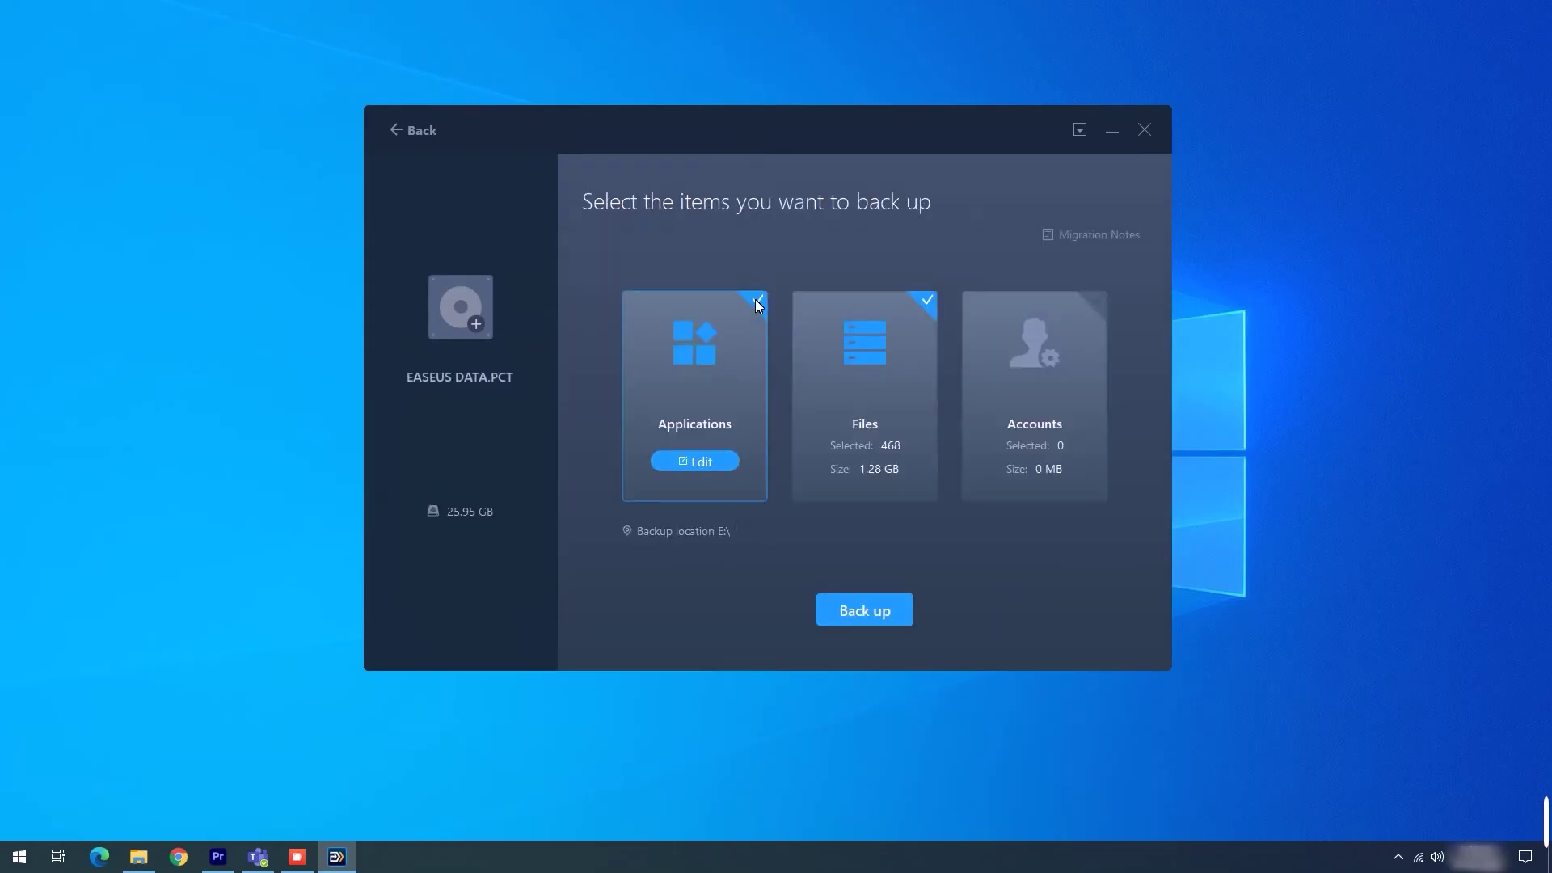
click(702, 469)
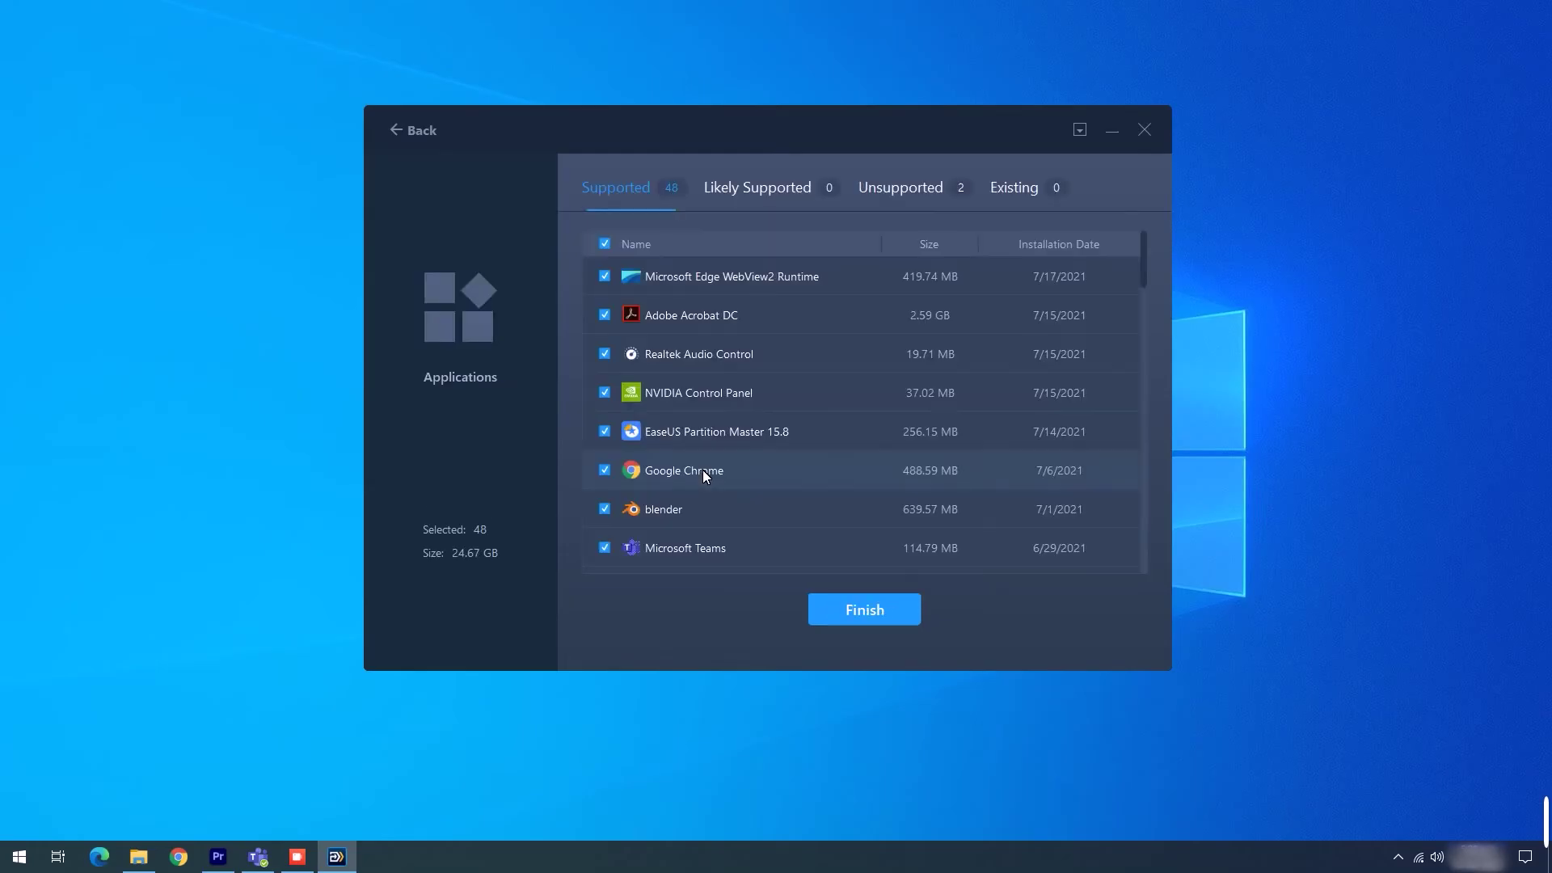
click(604, 243)
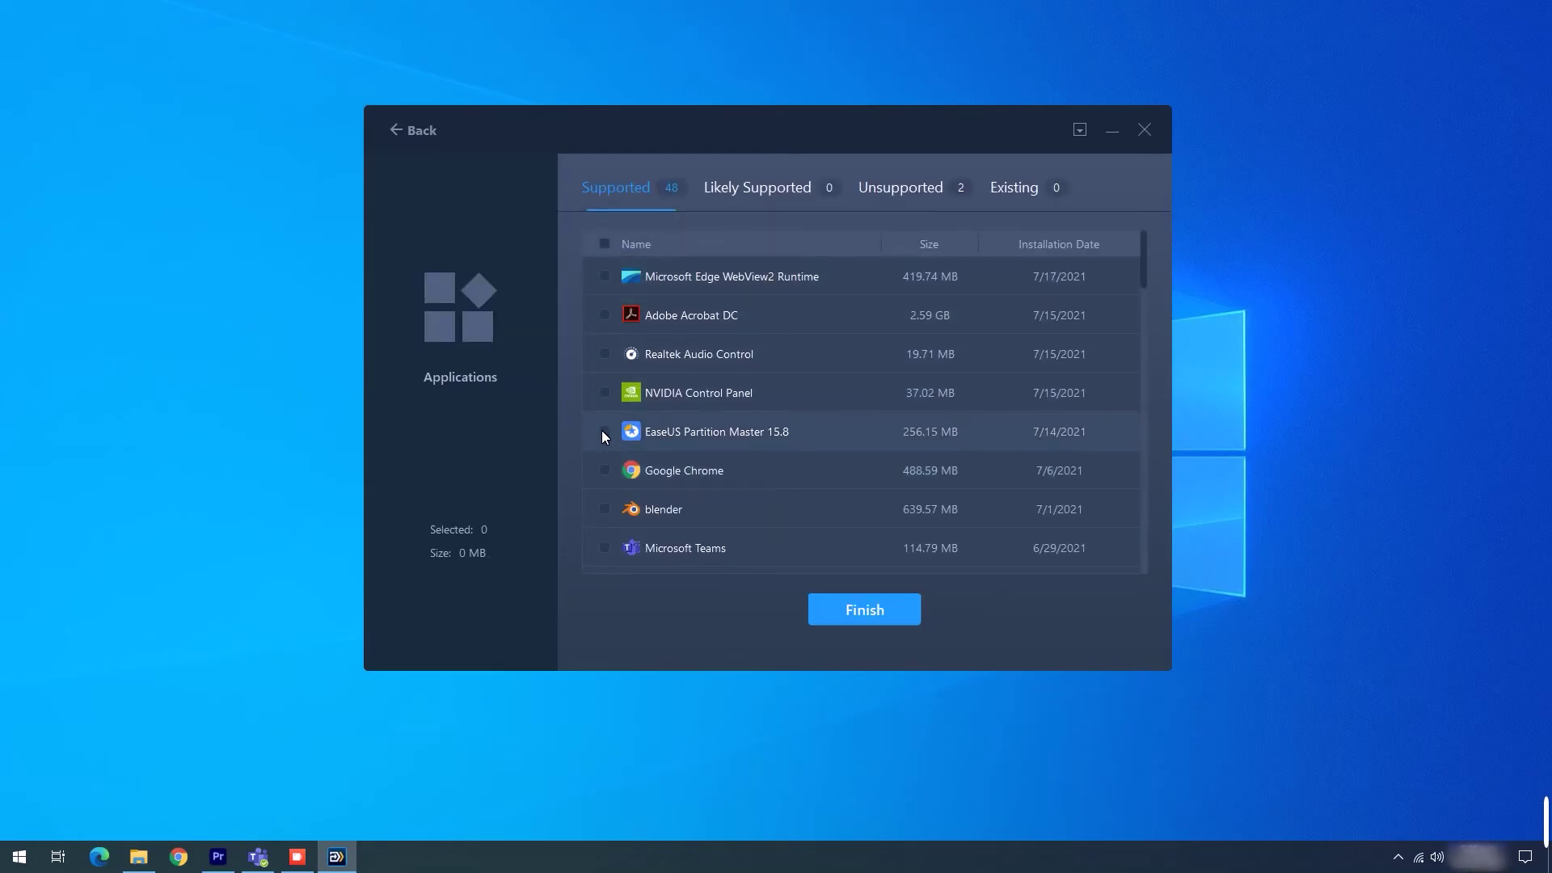
click(604, 470)
click(604, 505)
click(603, 547)
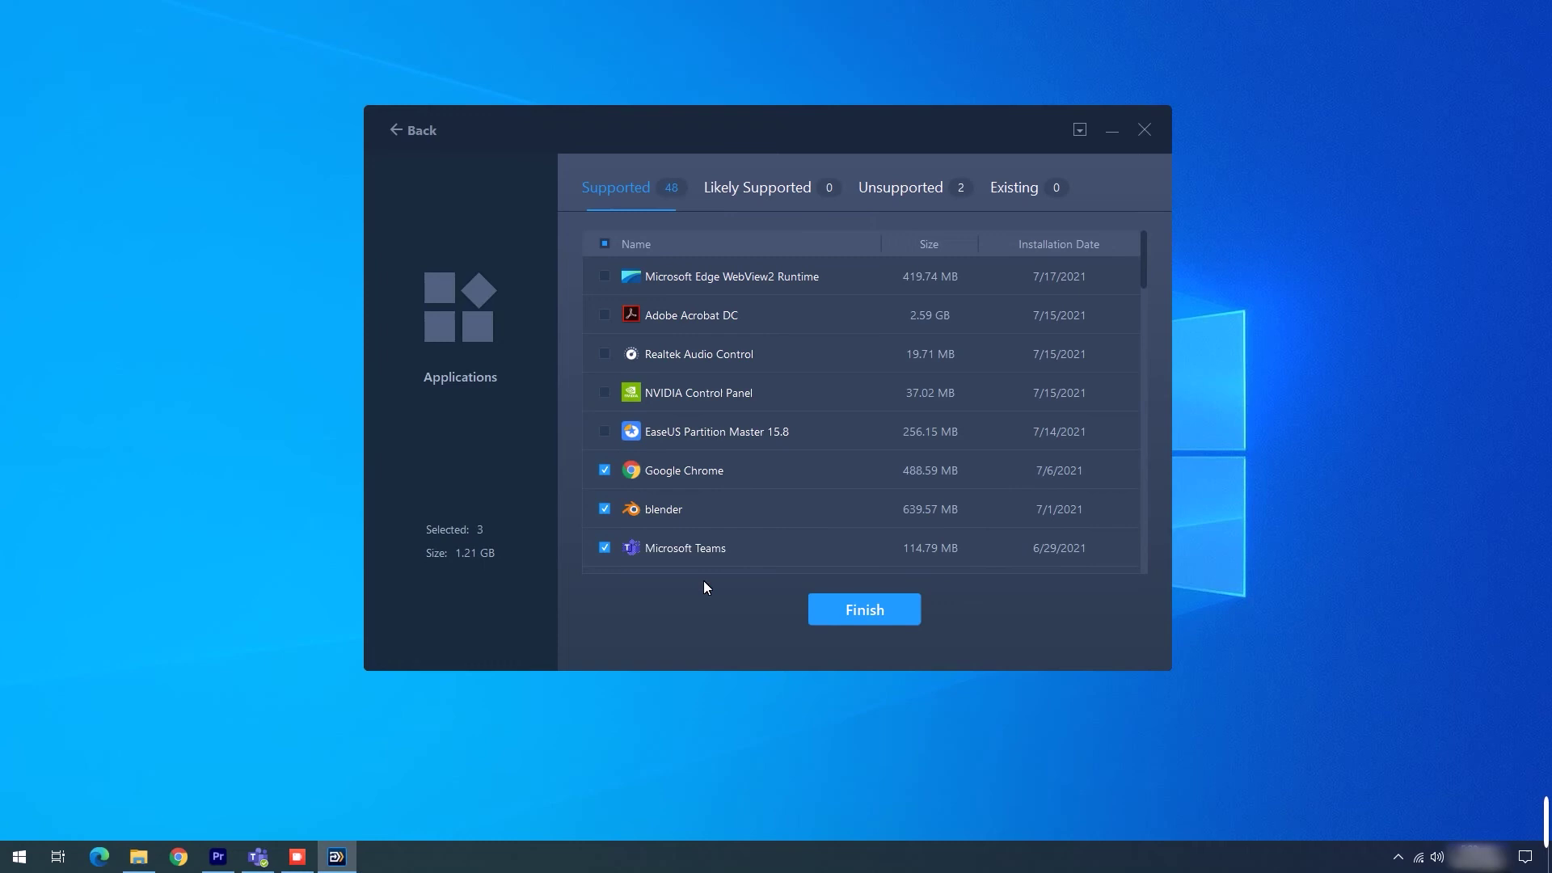
click(857, 611)
- Add the Website Graphics folder and Website Graphics.rar from USB Drive (E:) to the backup
click(871, 462)
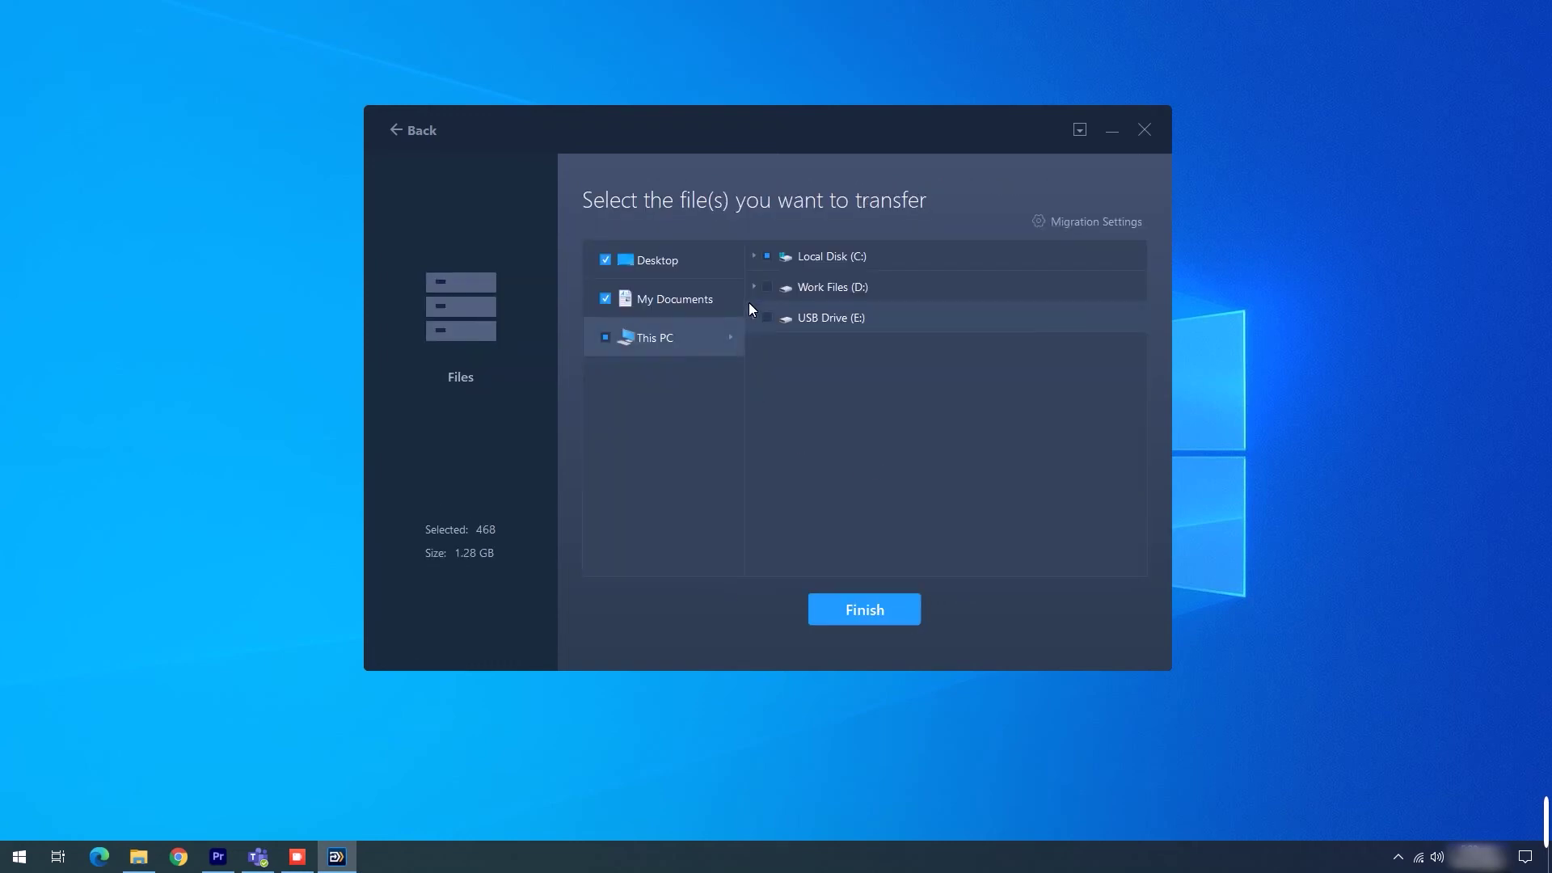
click(755, 318)
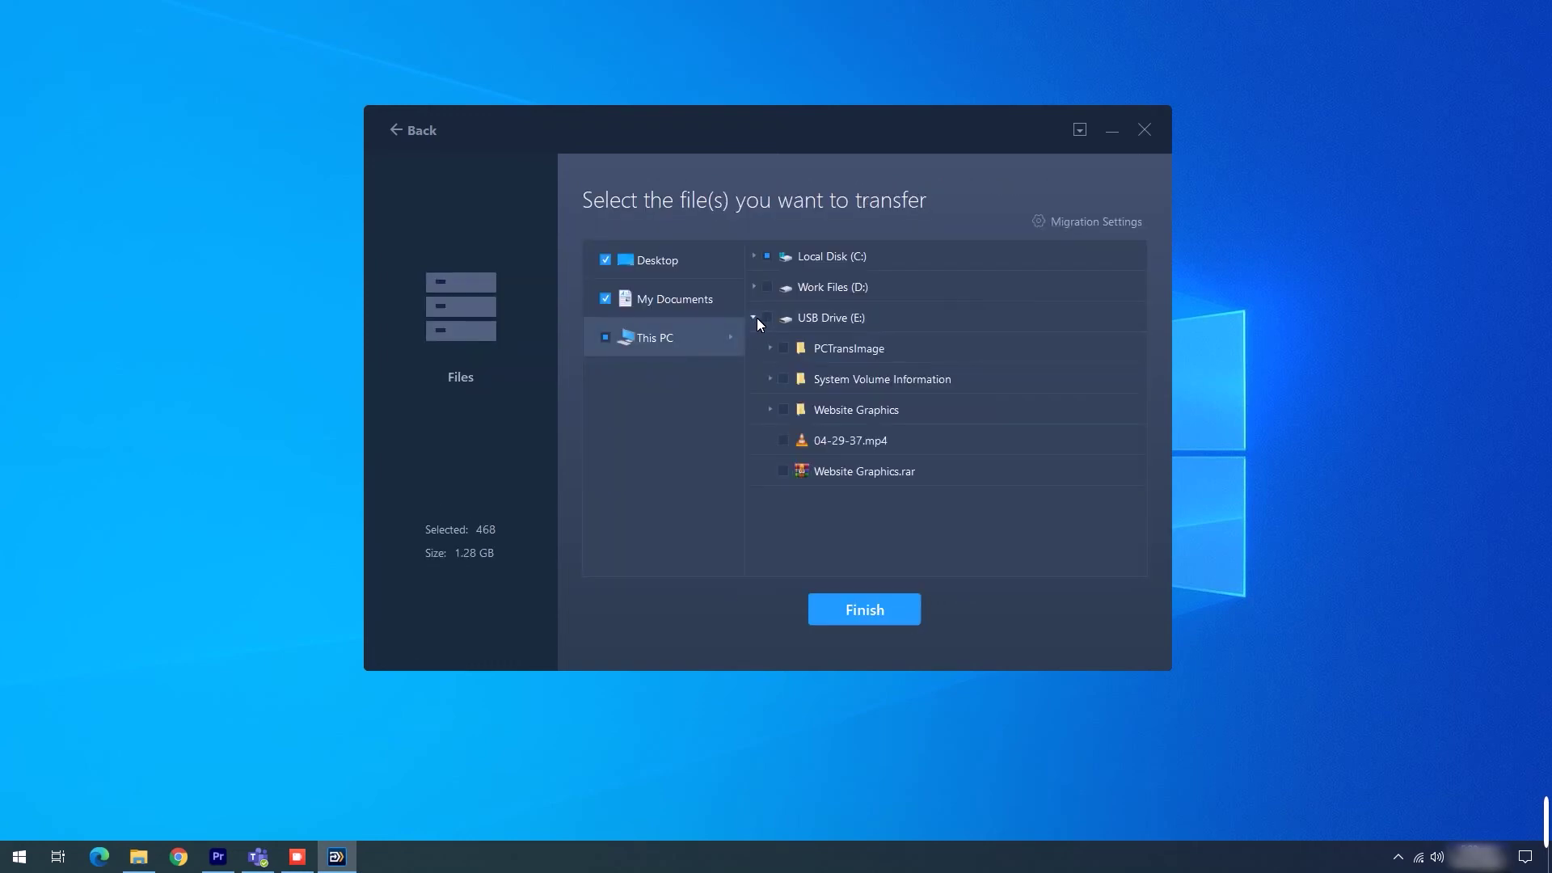
click(783, 411)
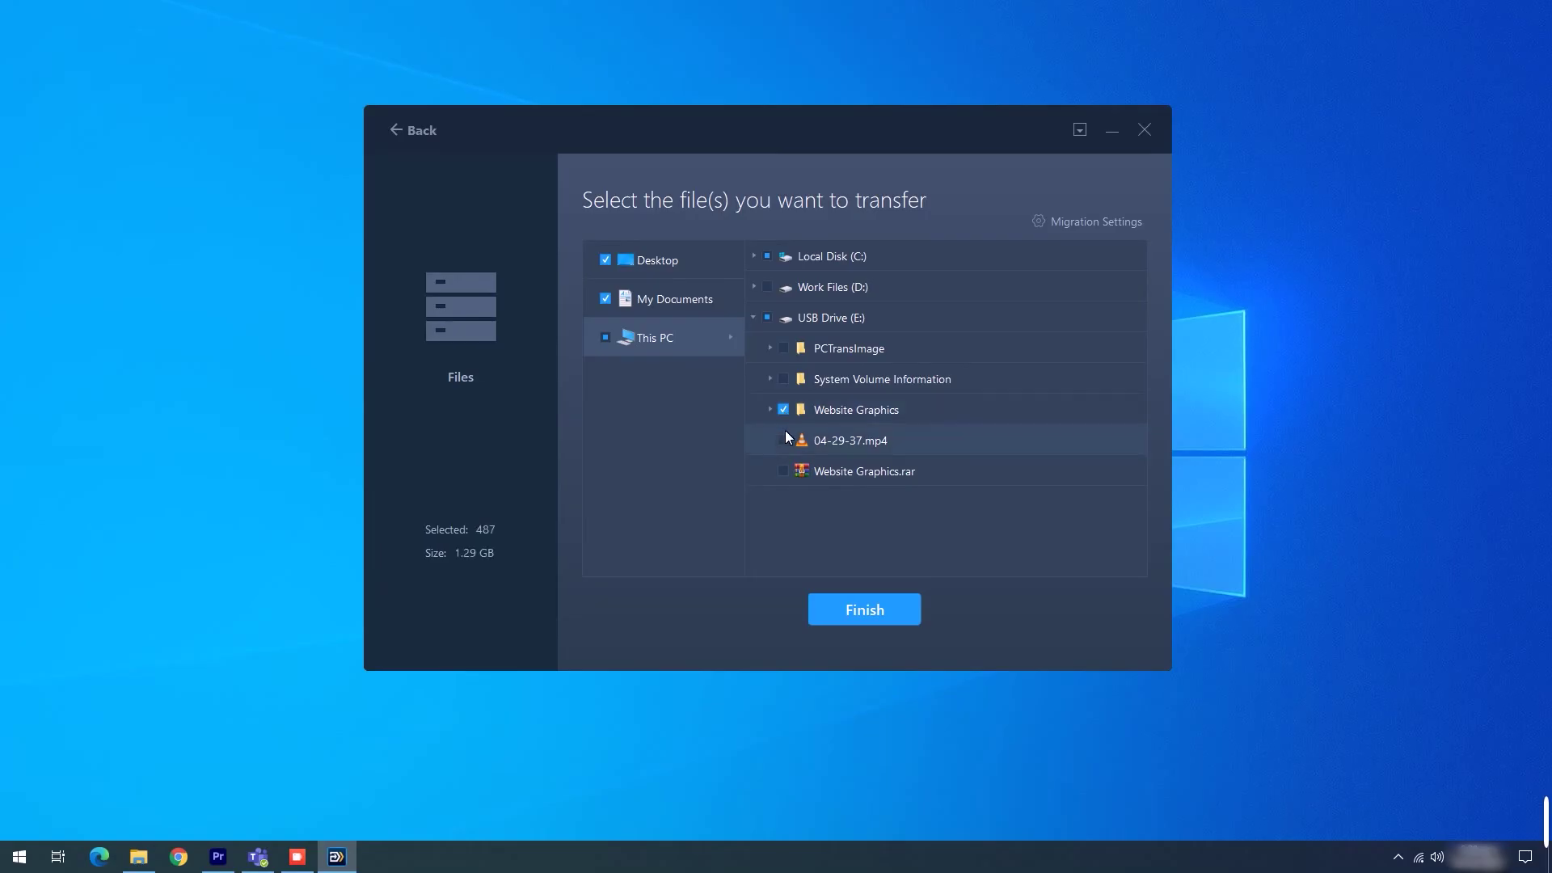
click(783, 472)
click(845, 614)
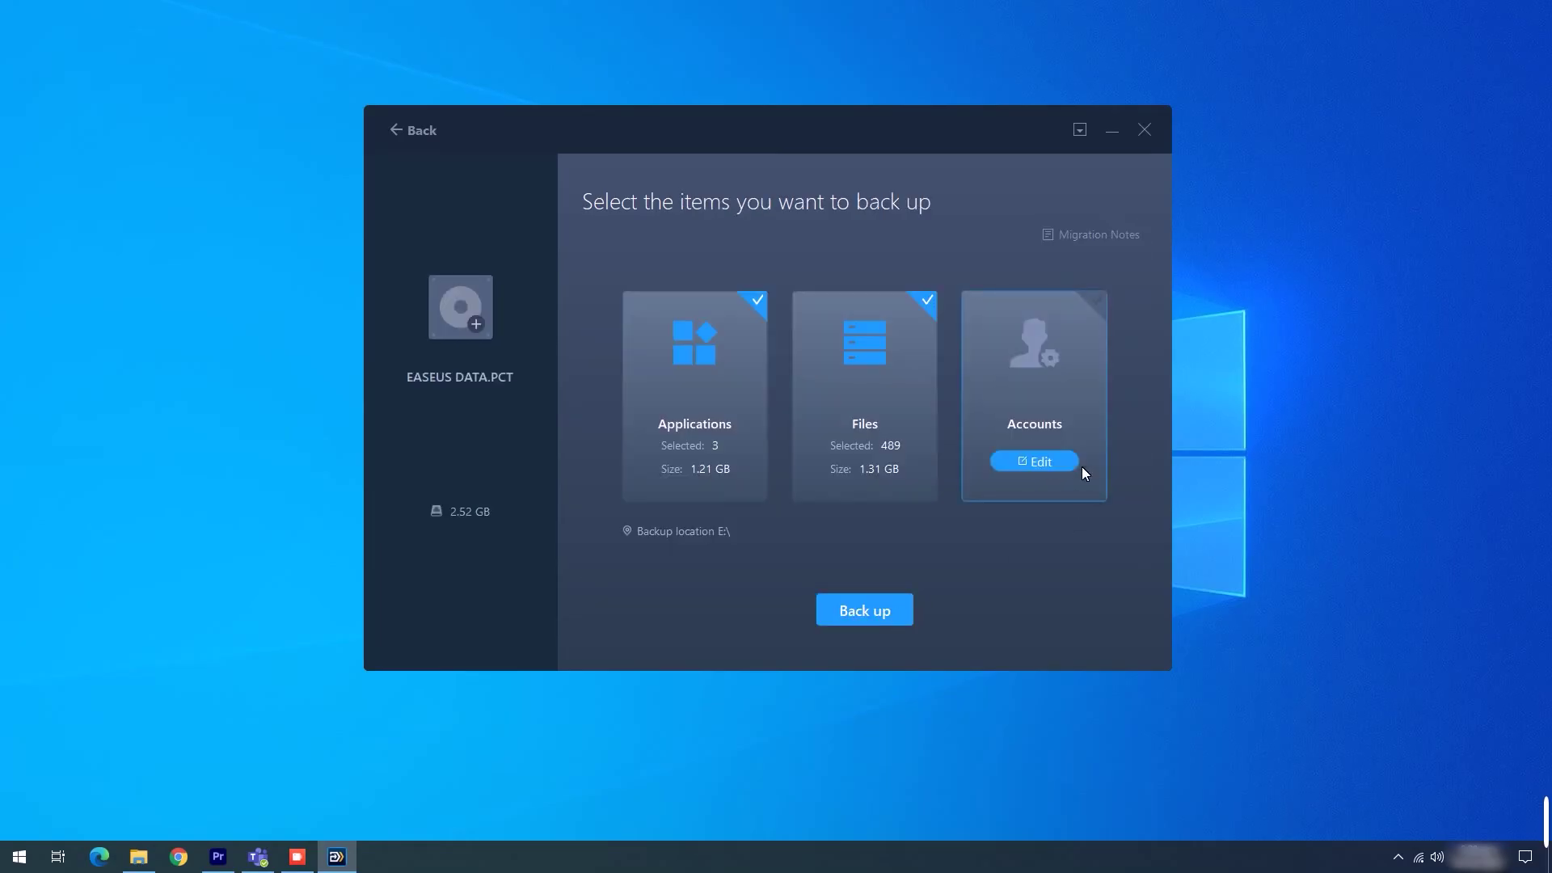
- Include WiFi Settings among accounts and start the backup to the USB drive
click(1069, 422)
click(1056, 459)
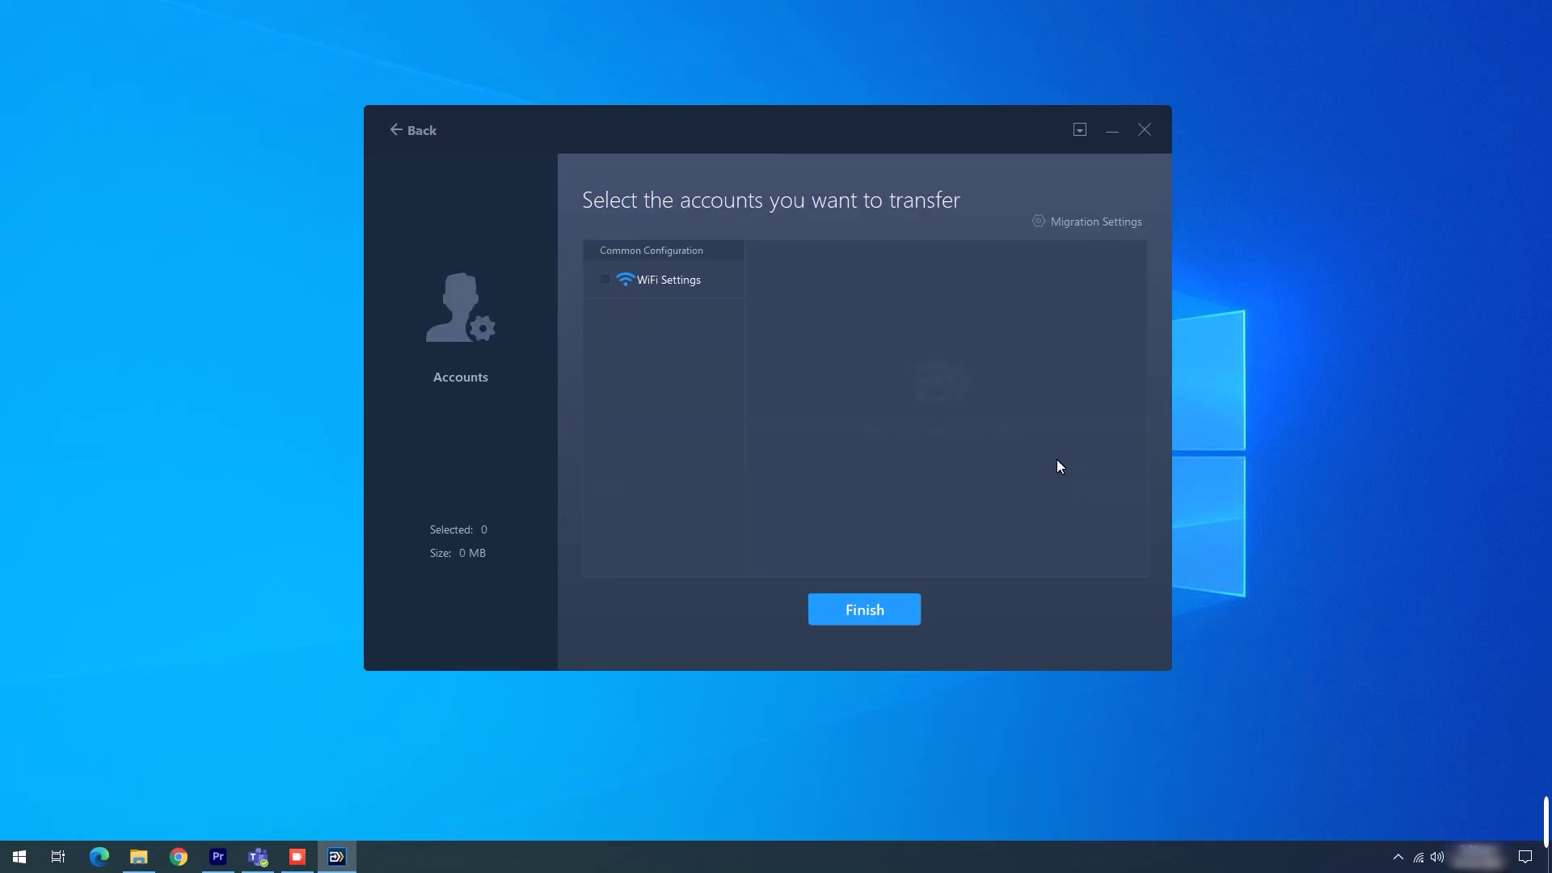
click(605, 279)
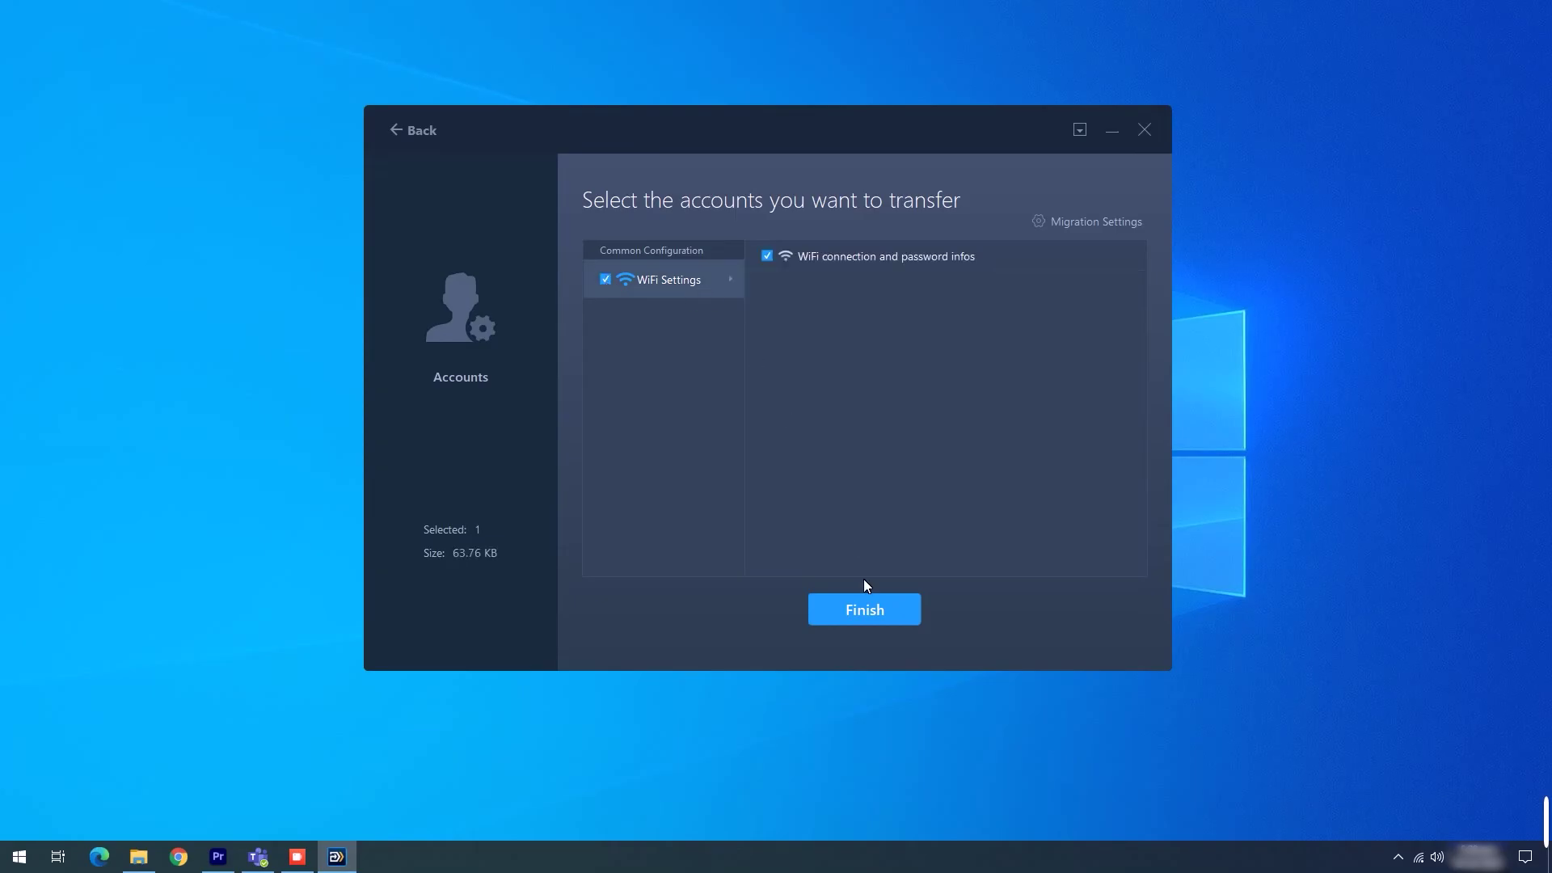
click(874, 610)
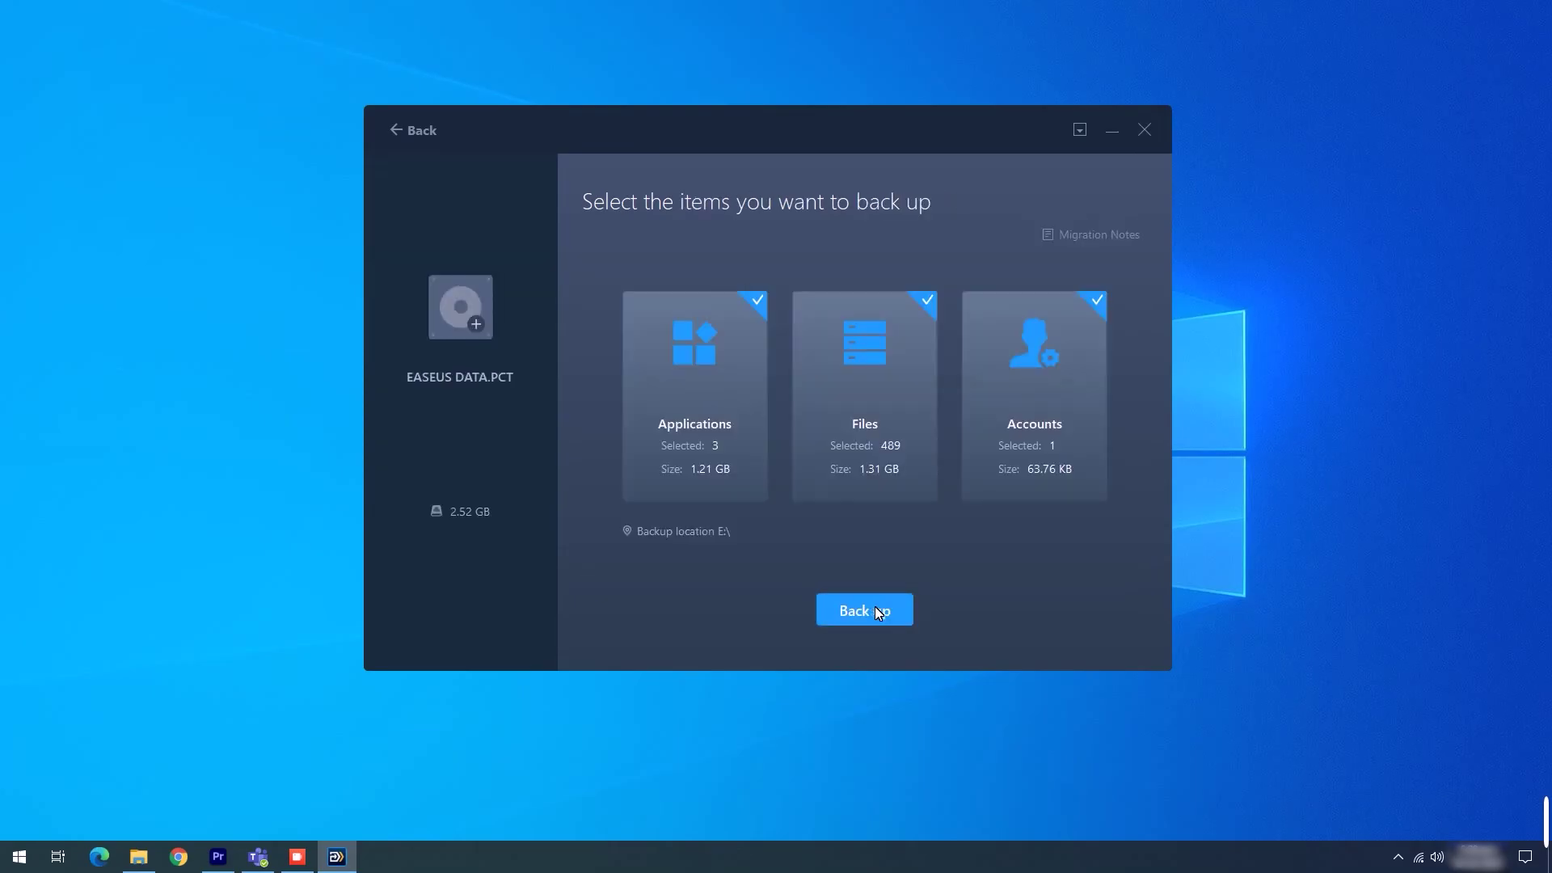
click(873, 612)
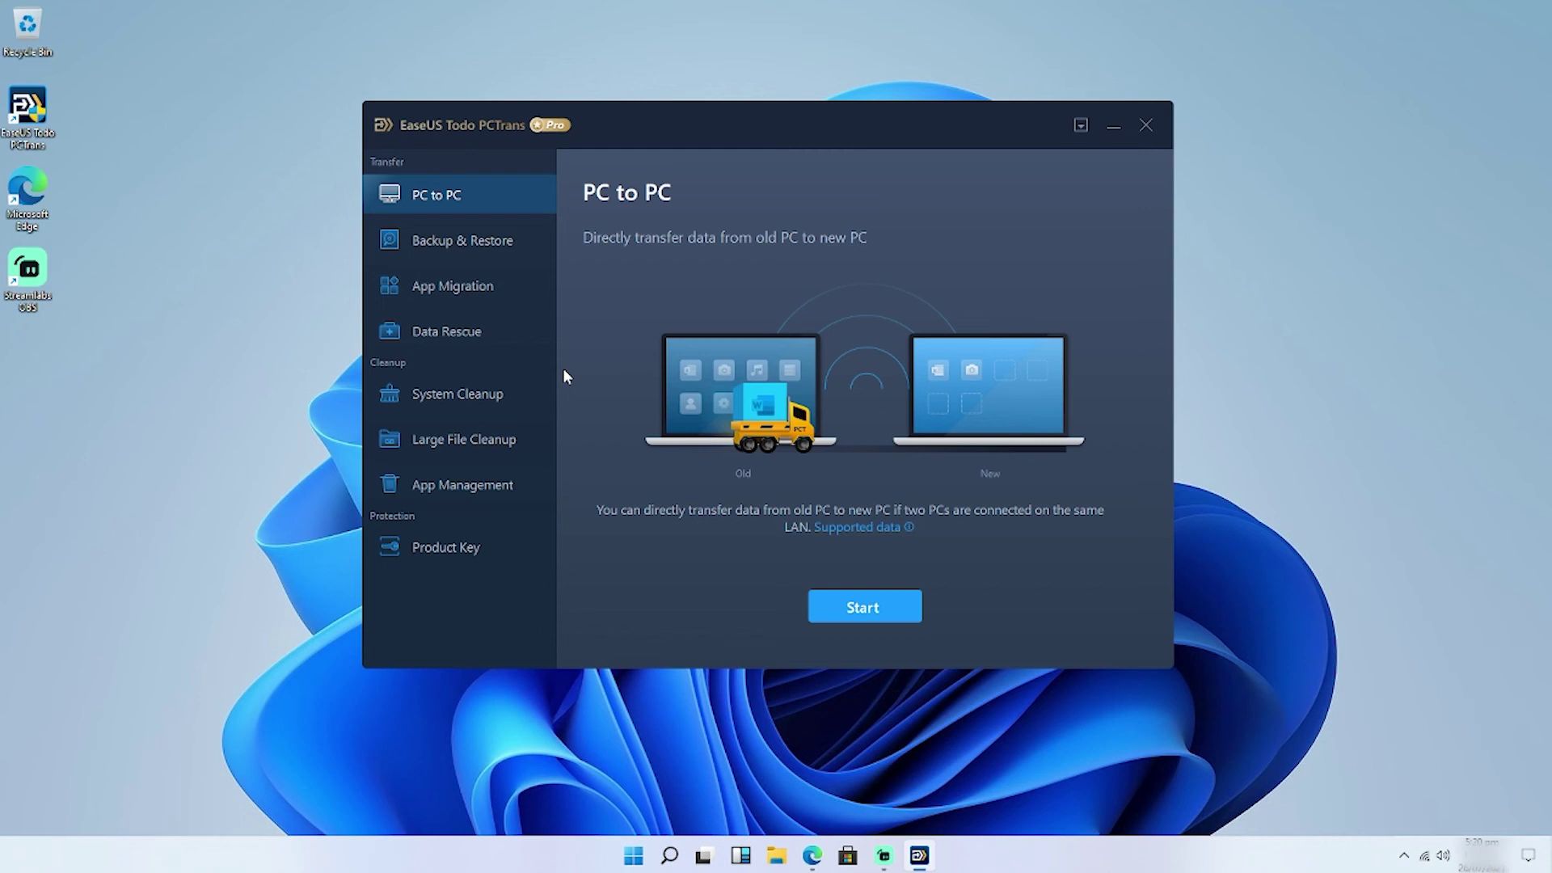
- Open Backup & Restore, choose Data Restore, and continue to the backup file selection
click(507, 256)
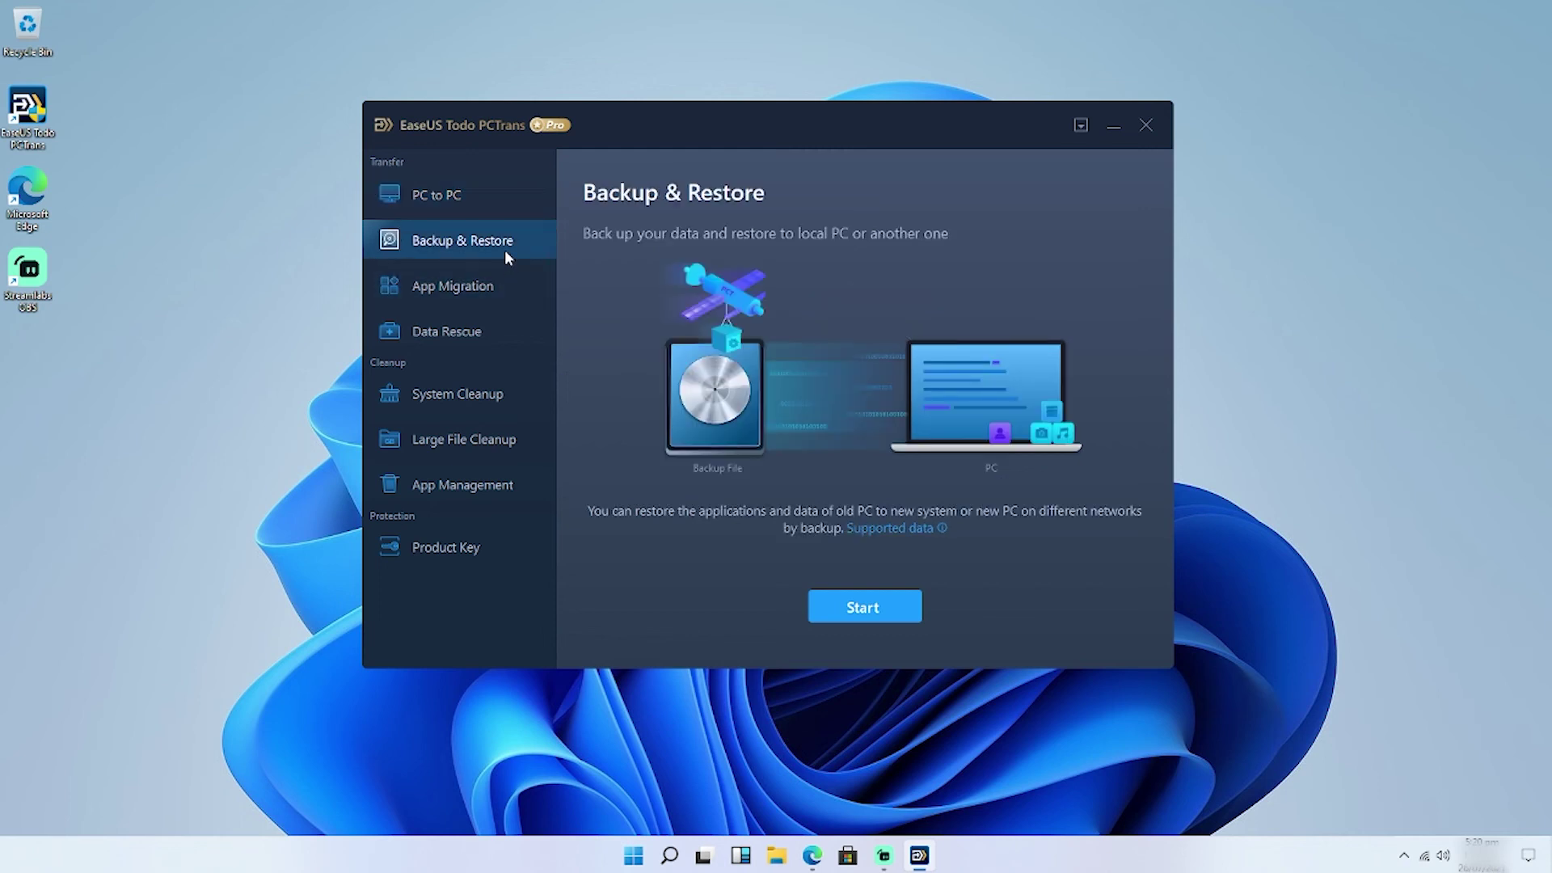
click(832, 606)
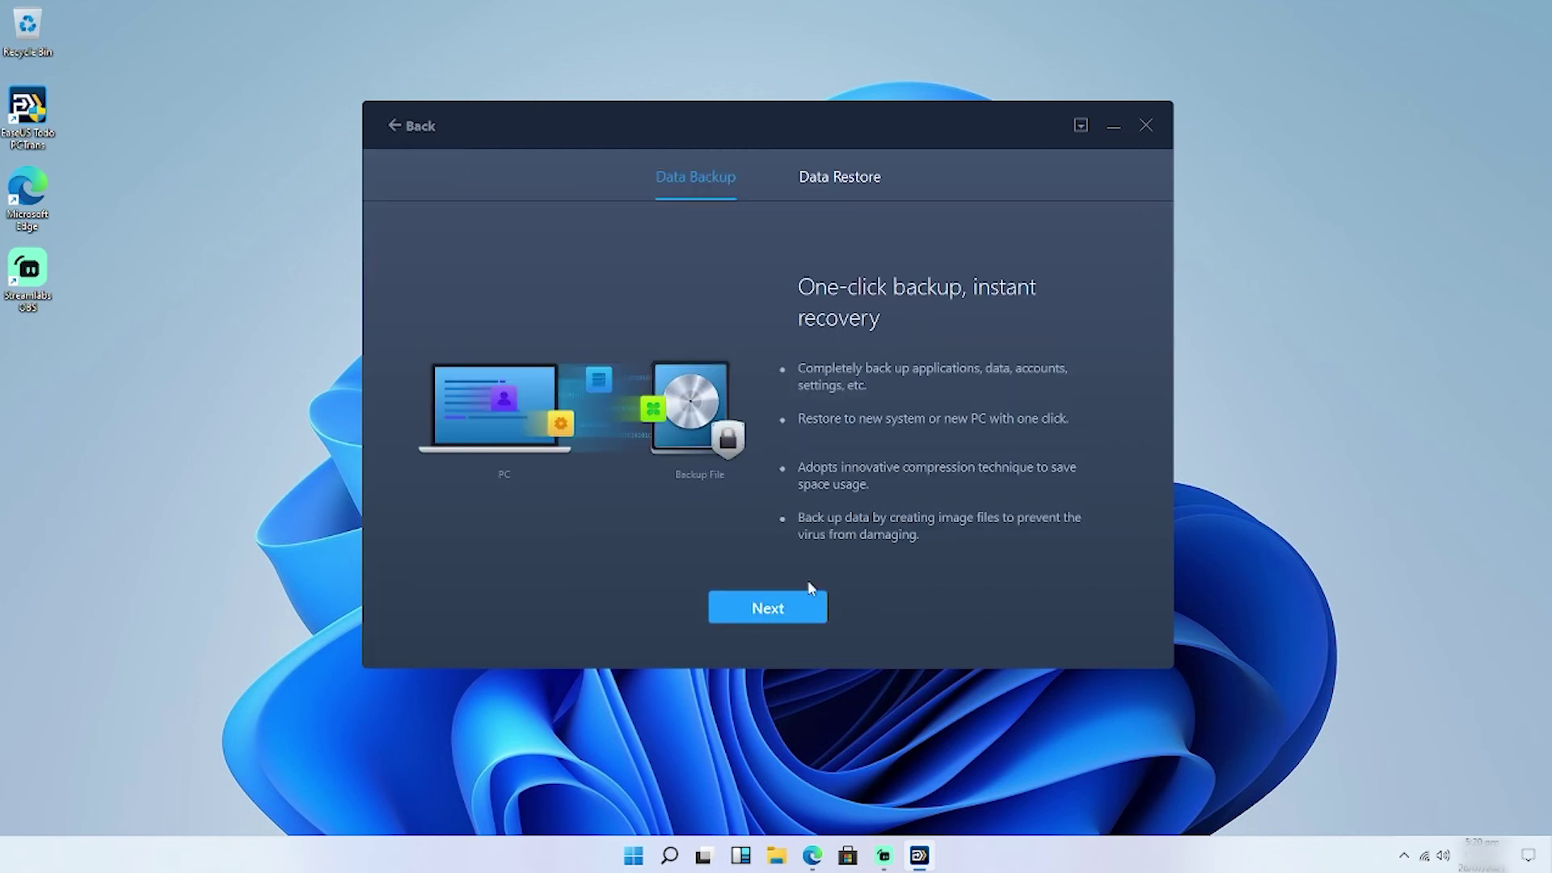
click(848, 191)
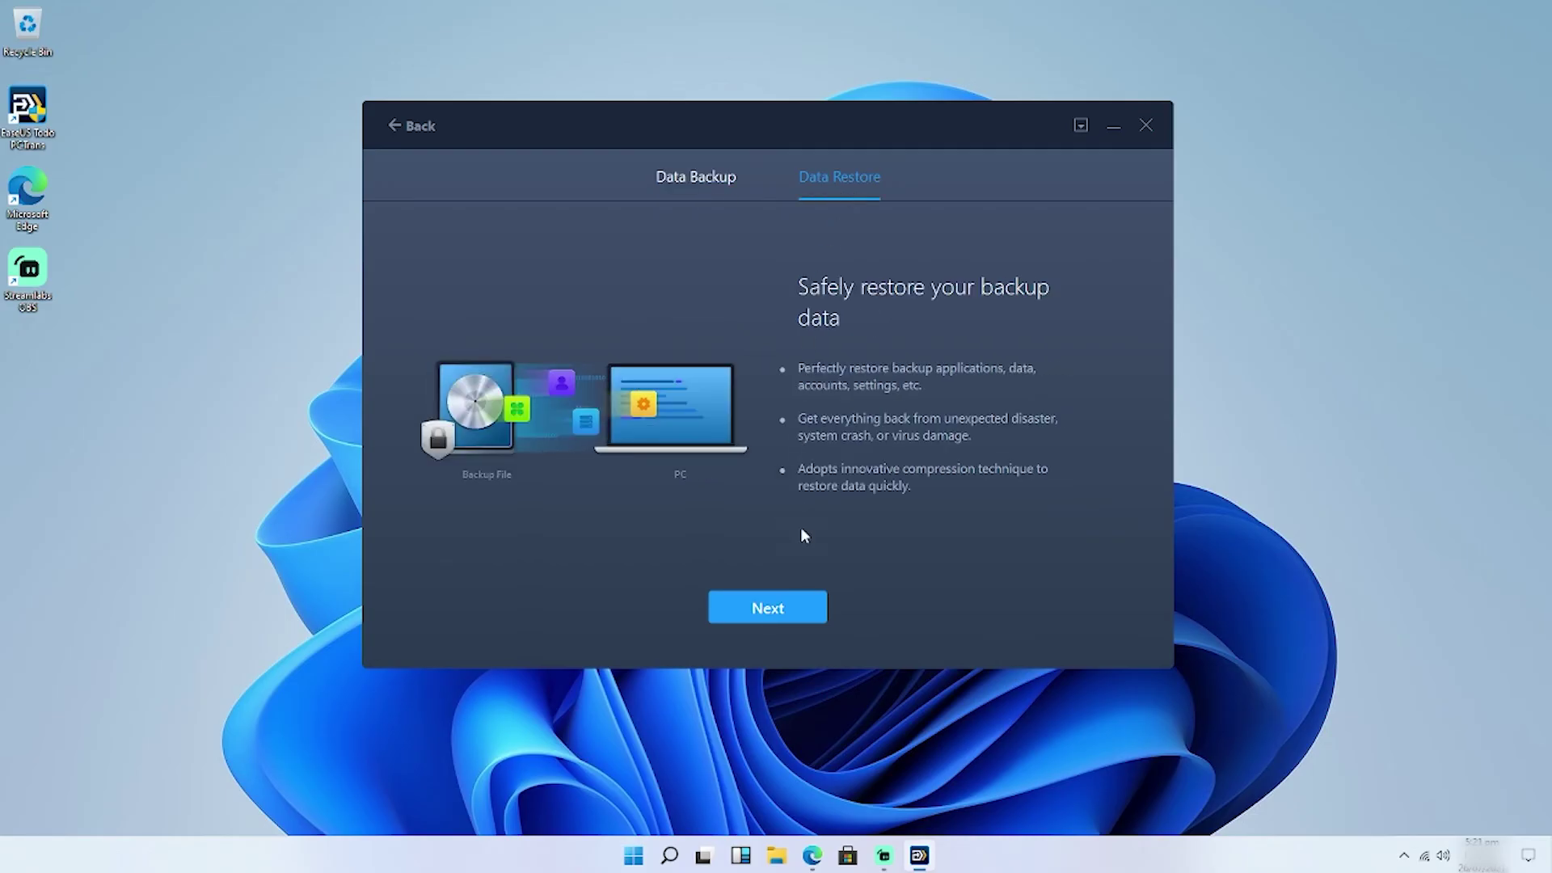
click(798, 616)
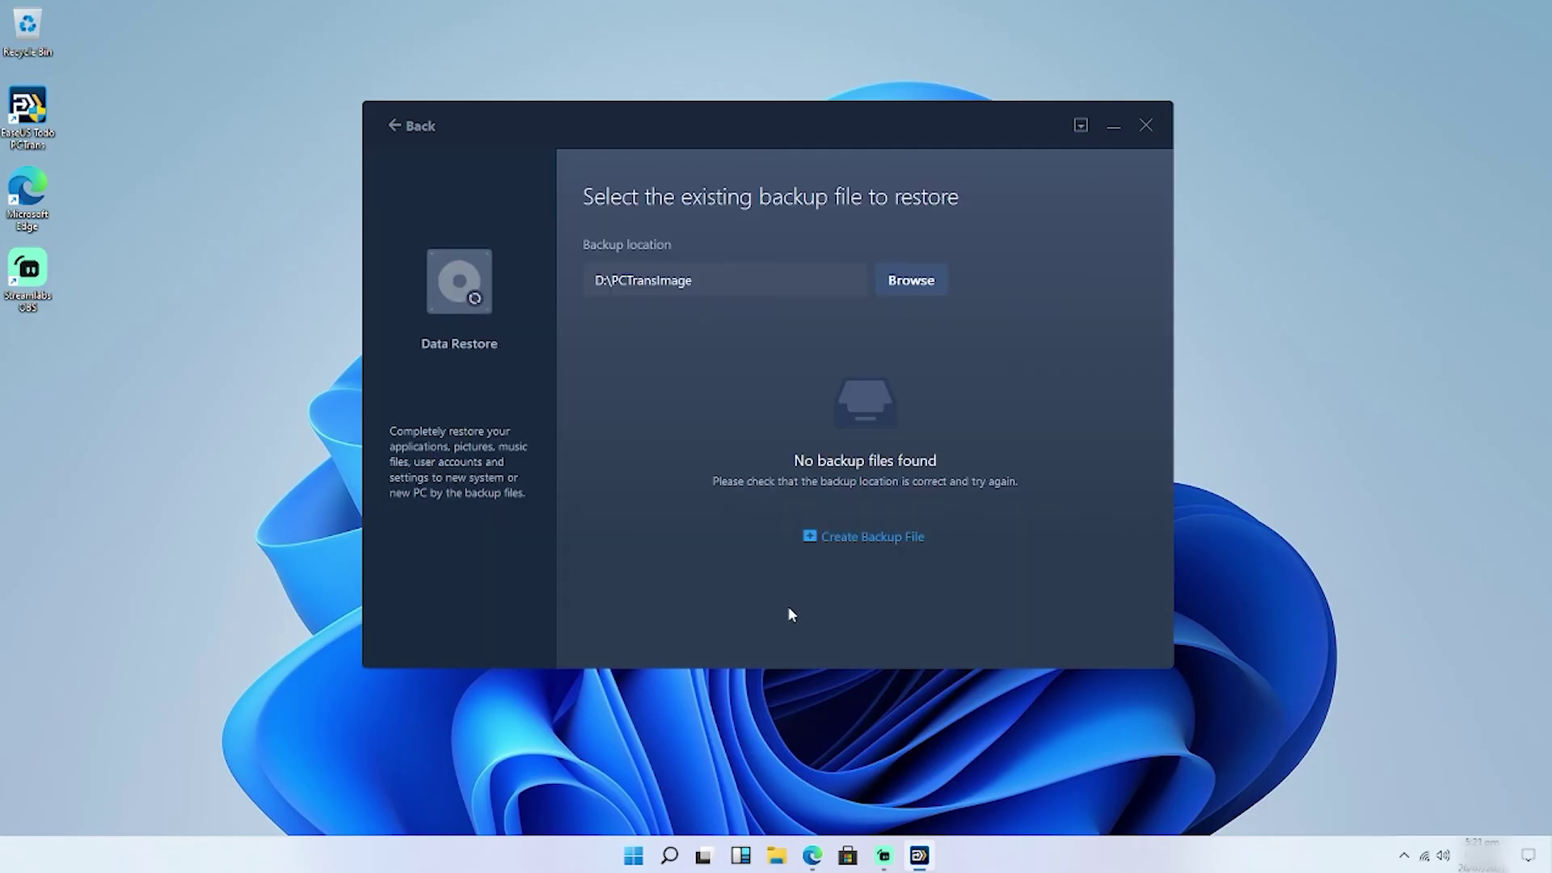
- Load the EASEUS DATA backup file from USB Drive (E:)
click(896, 297)
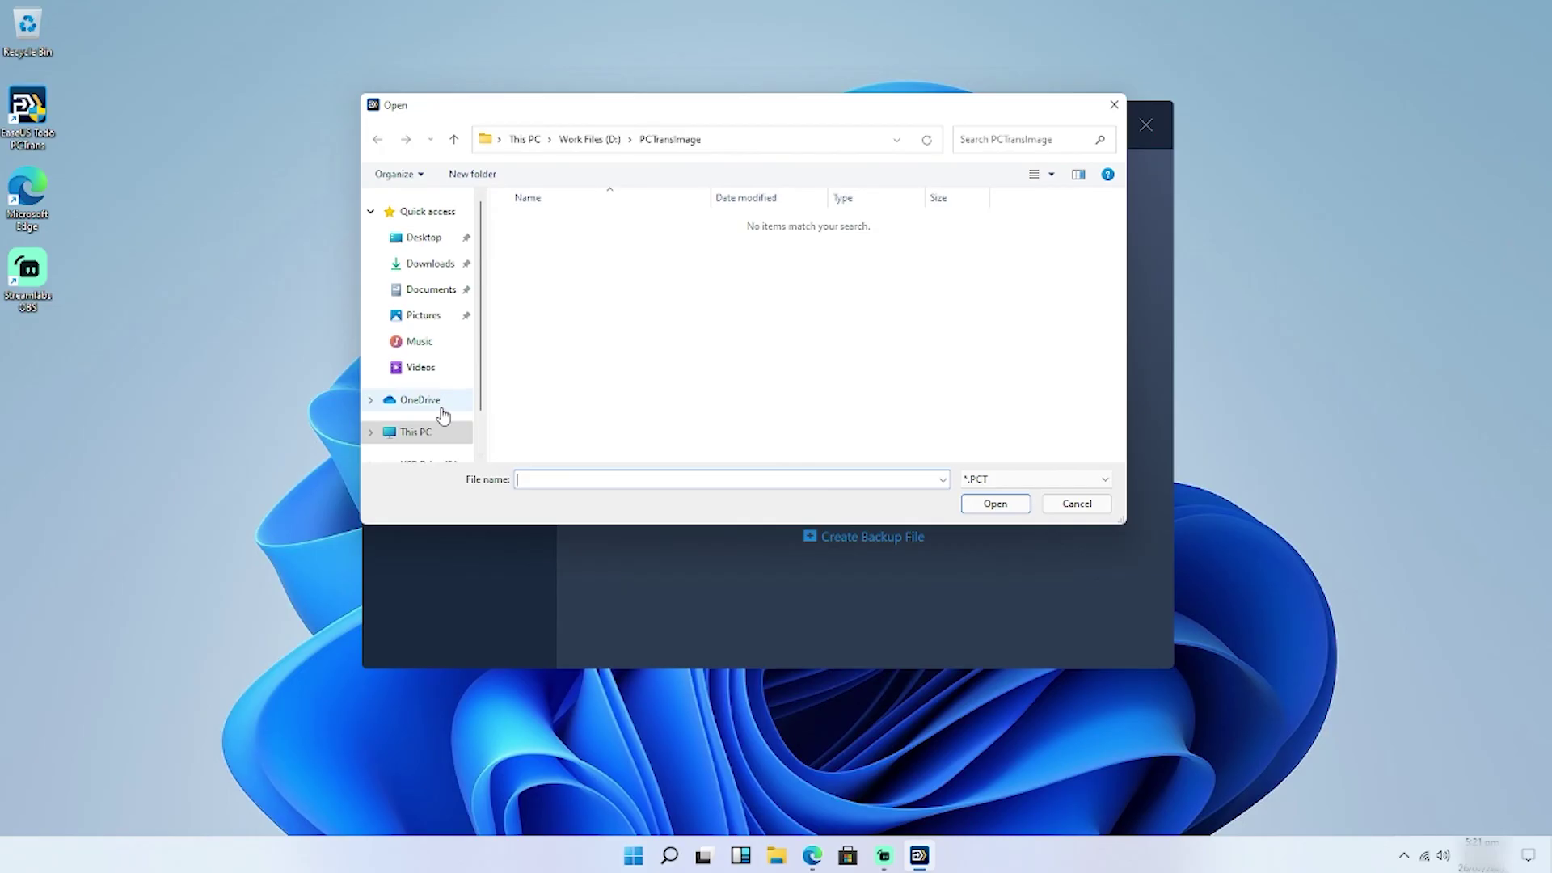
scroll(443, 414, down, 1)
click(429, 403)
click(565, 273)
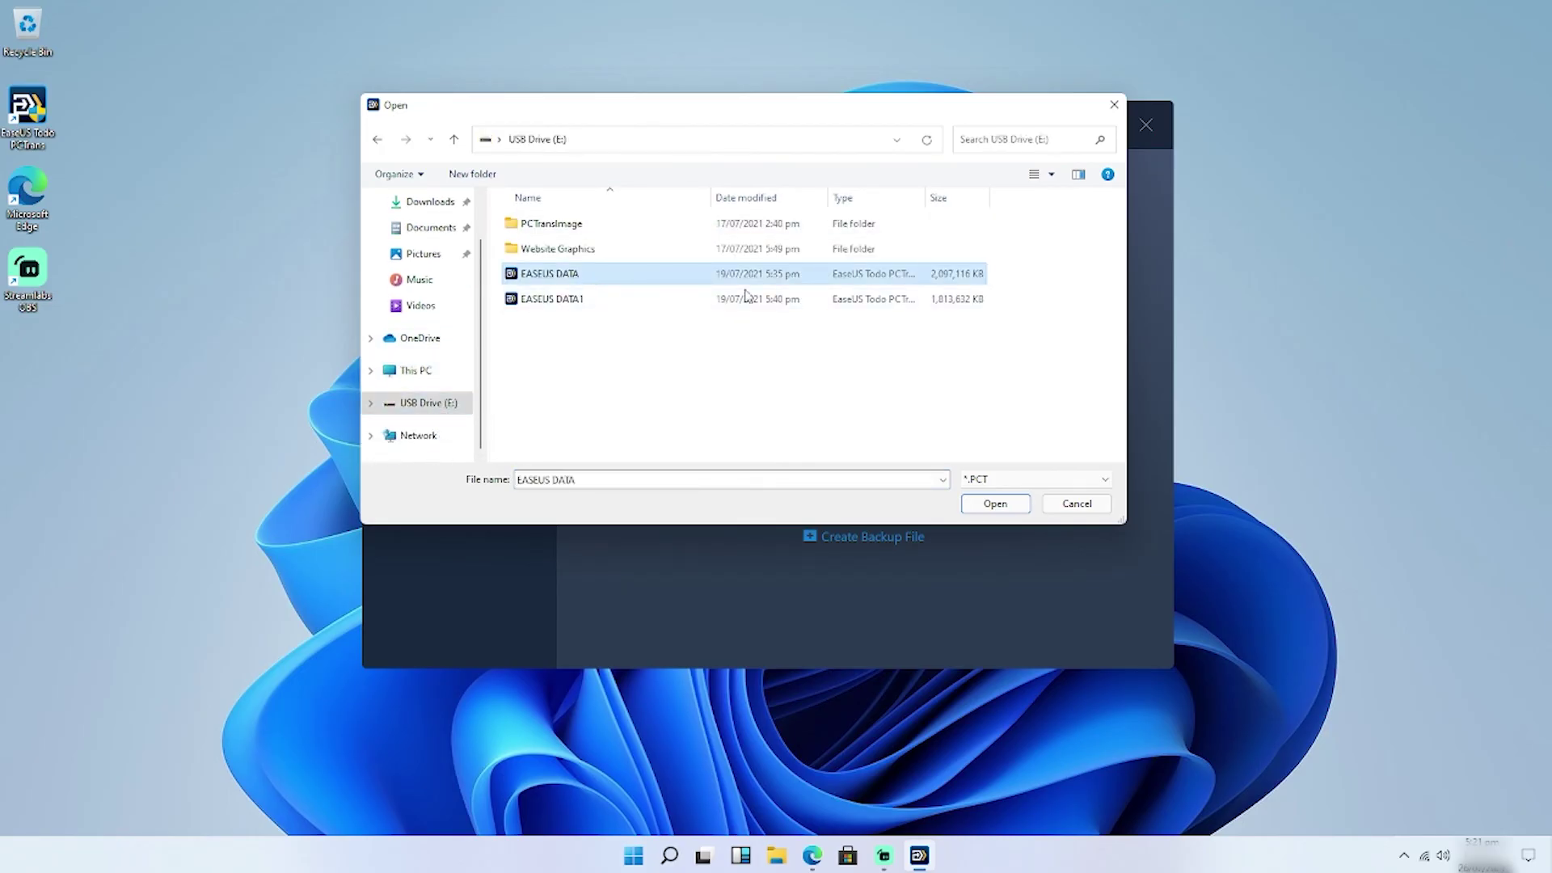
click(995, 504)
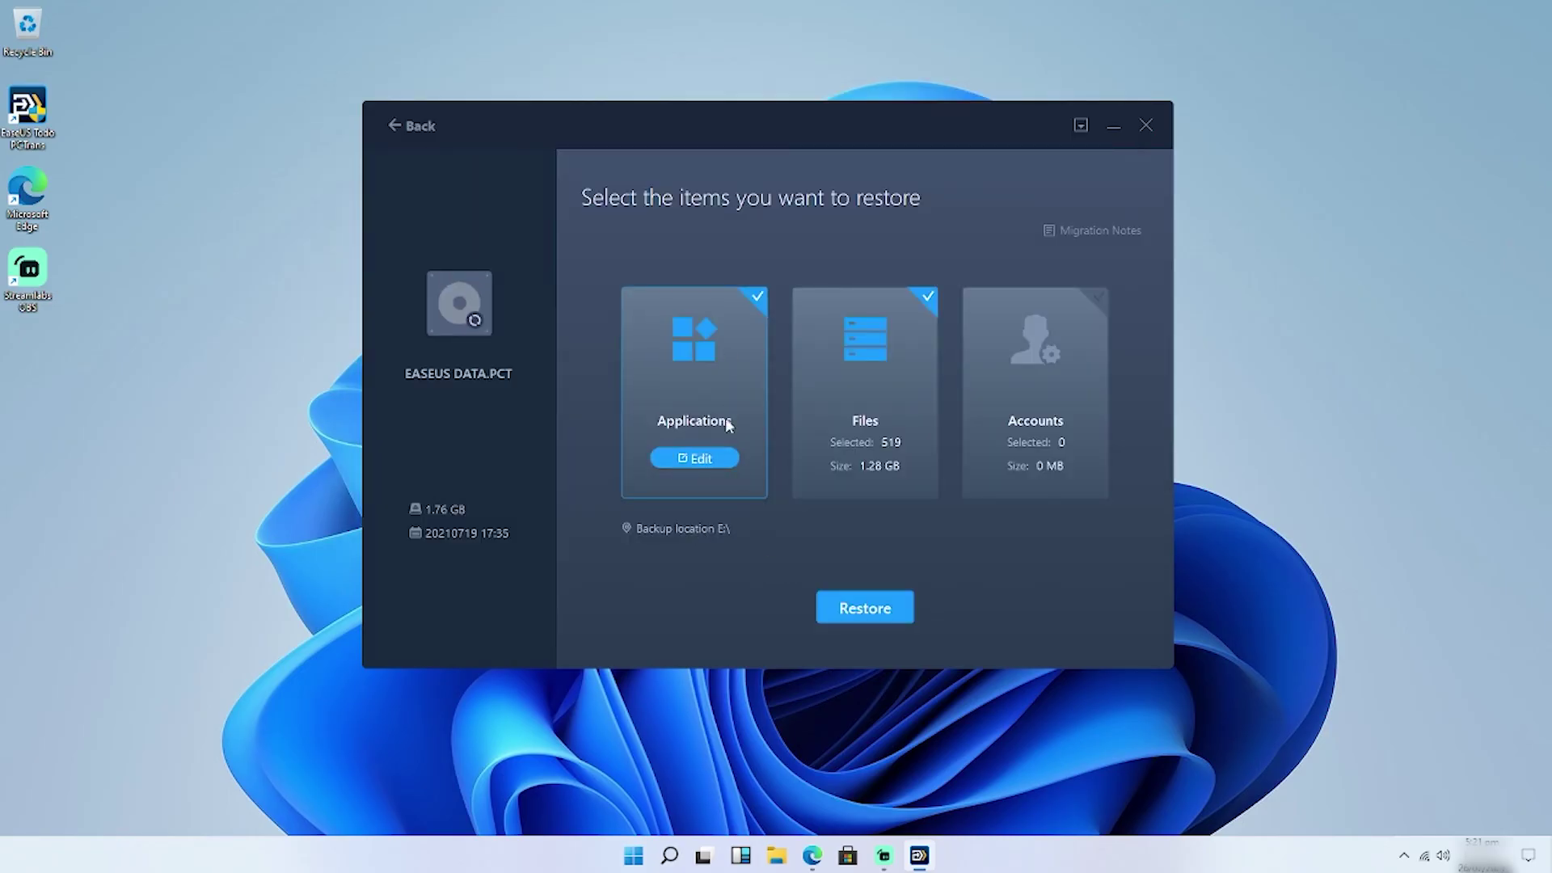
- Include the likely supported apps blender and Microsoft Teams in the restore
click(728, 423)
click(751, 183)
click(603, 304)
click(604, 342)
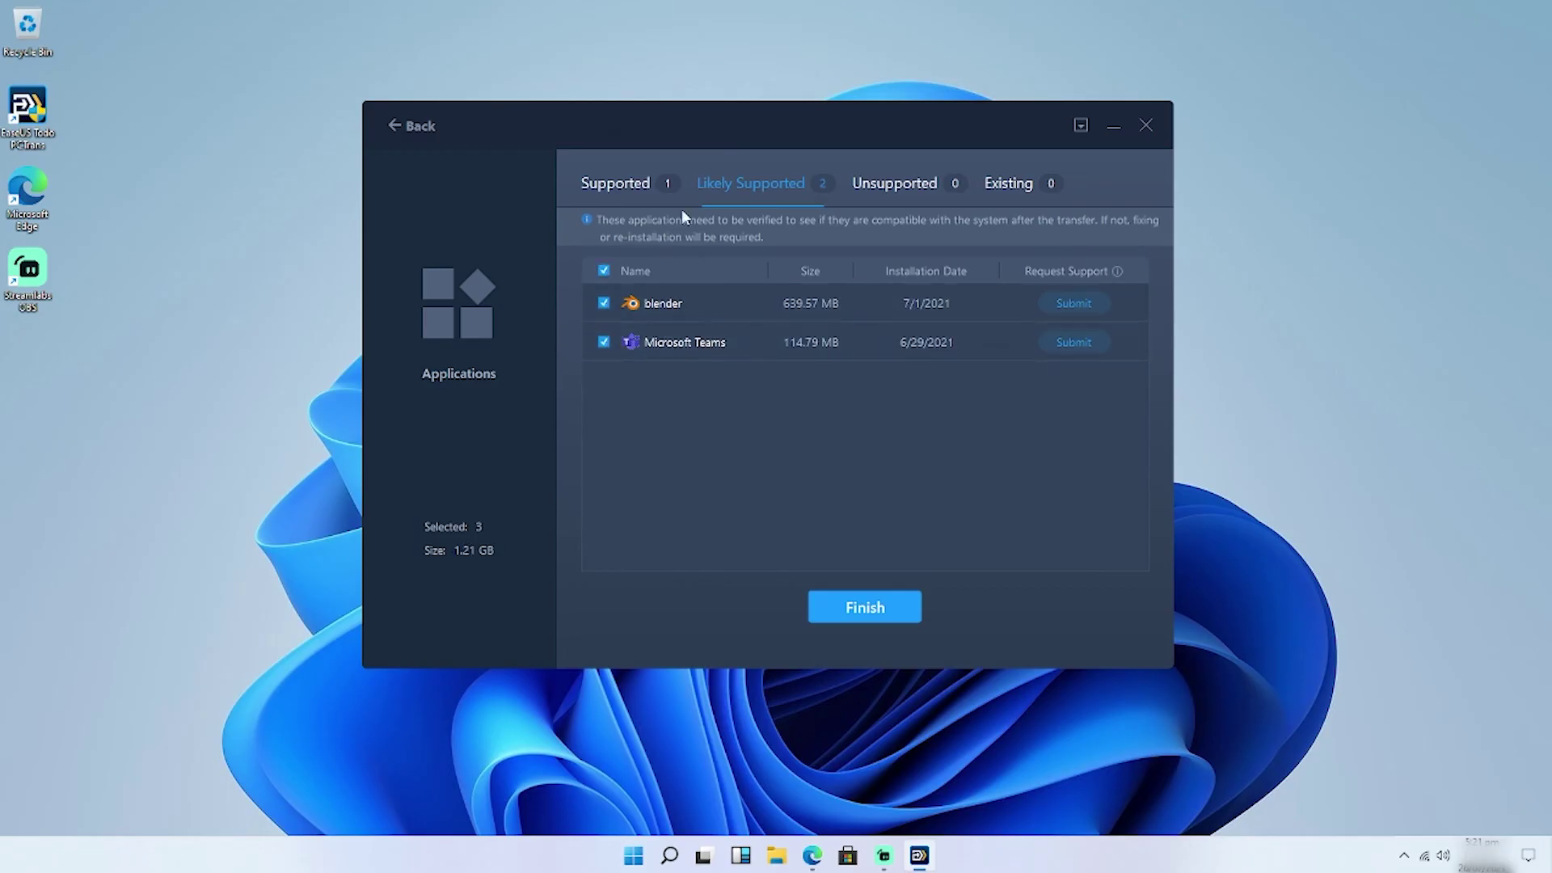
click(840, 607)
- Include the USB Drive (E:) files in the restore
click(861, 458)
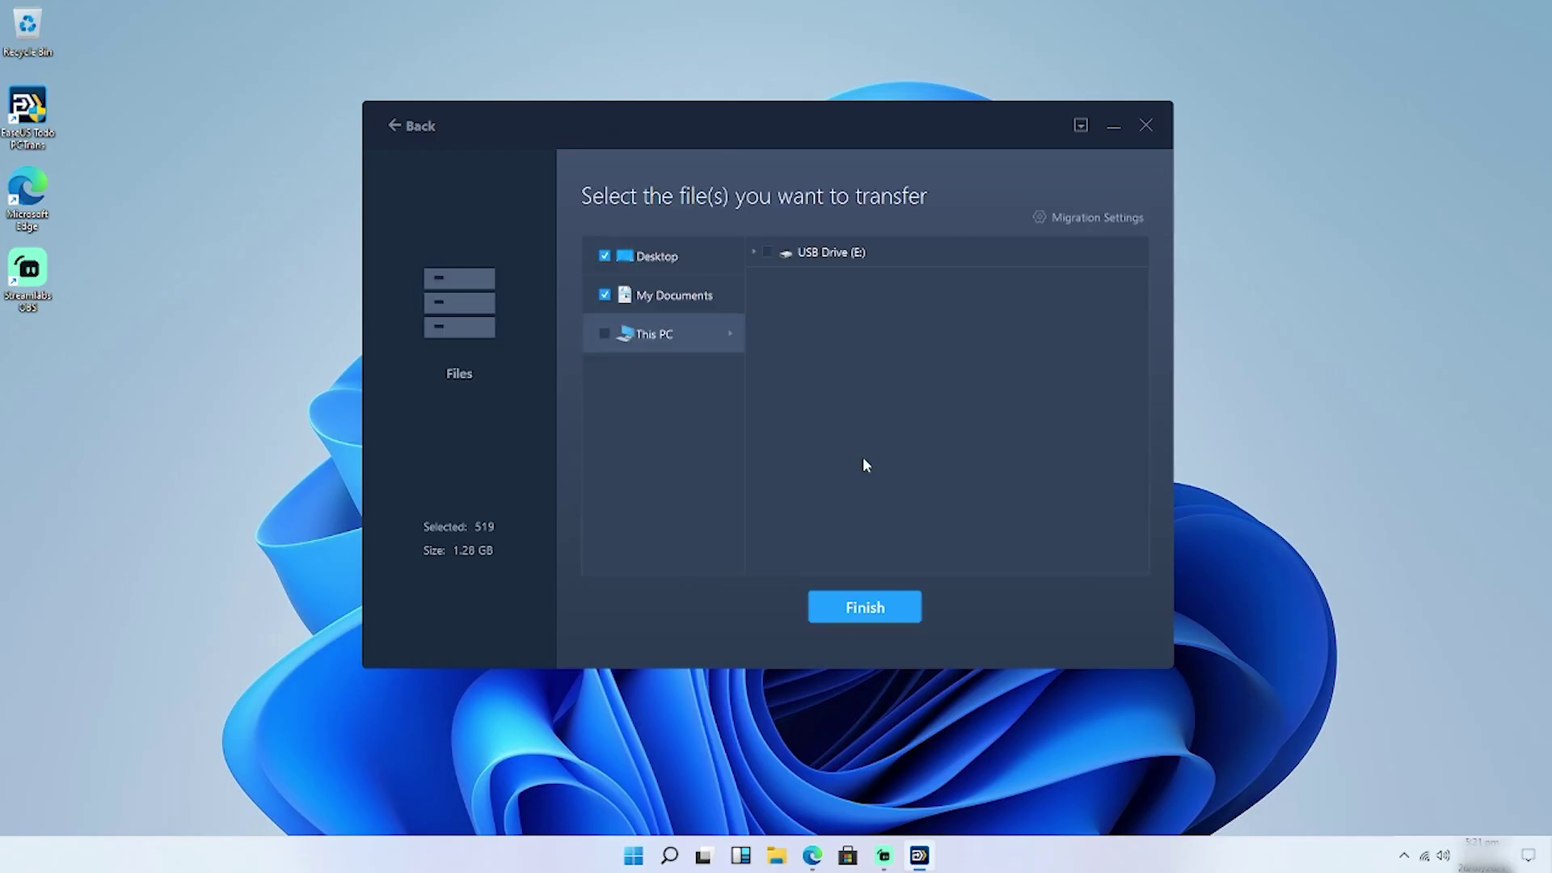
click(767, 251)
click(858, 606)
- Include the WiFi settings under Accounts in the restore
click(1039, 463)
click(606, 273)
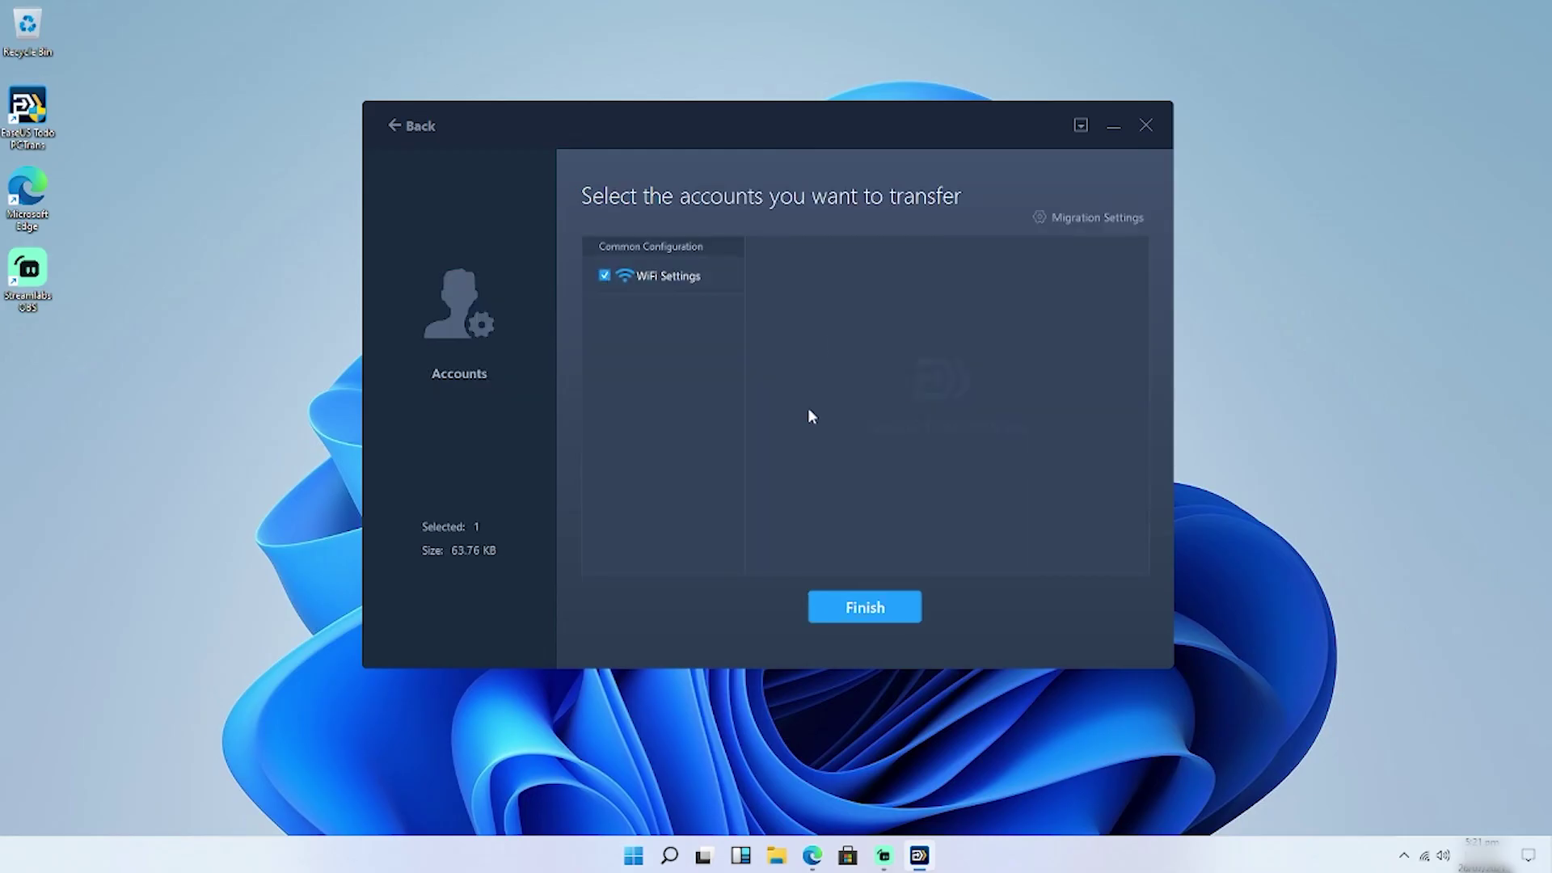
click(824, 606)
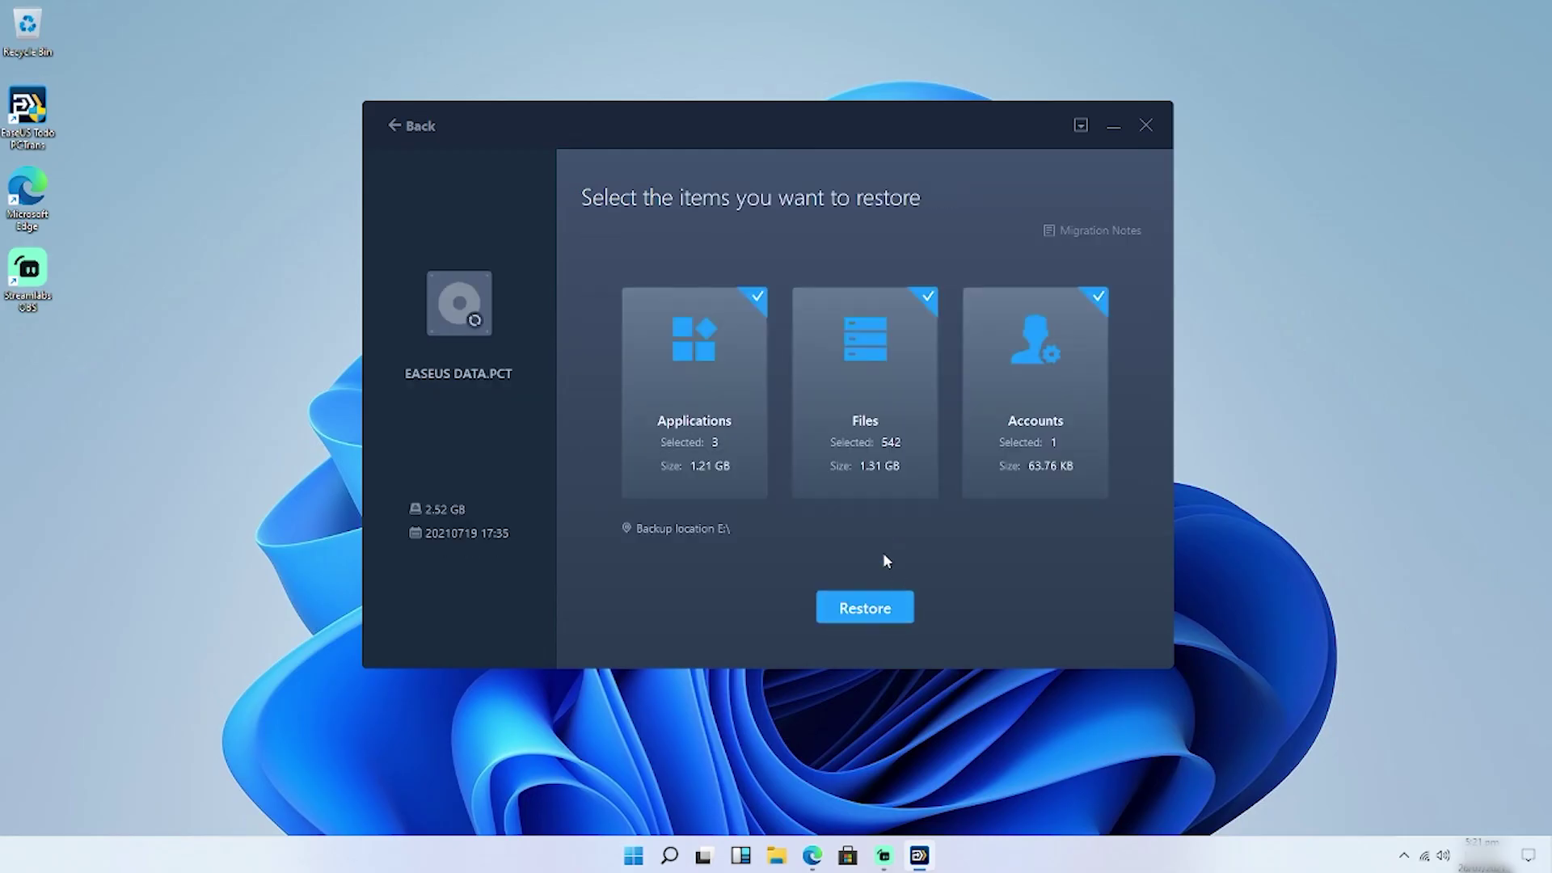
- Restore EASEUS DATA.PCT onto this PC, DESKTOP-3UGRCD5
click(870, 602)
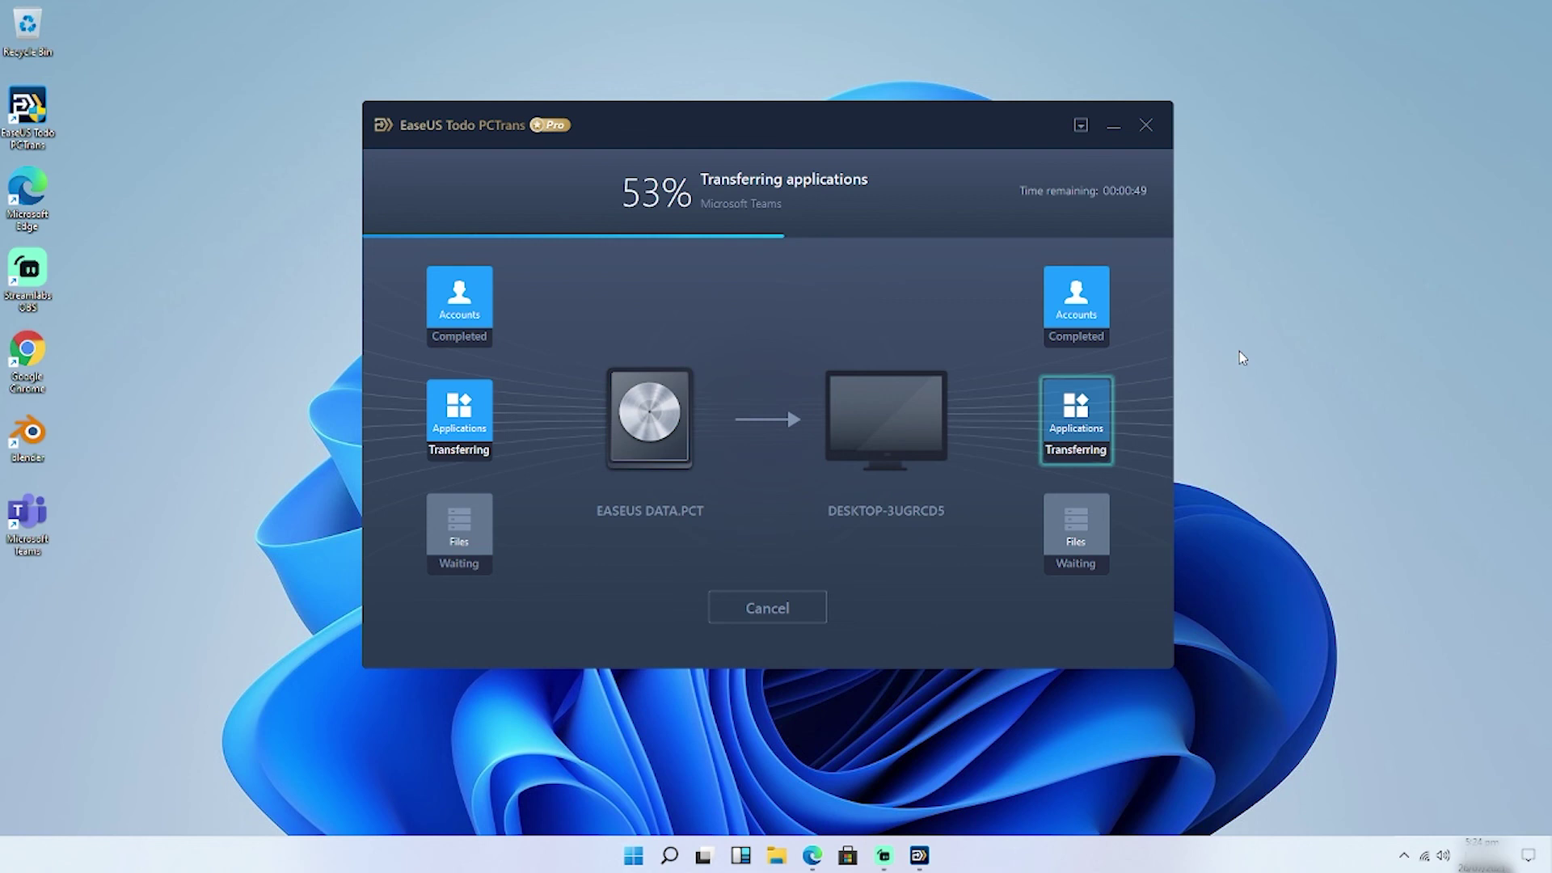